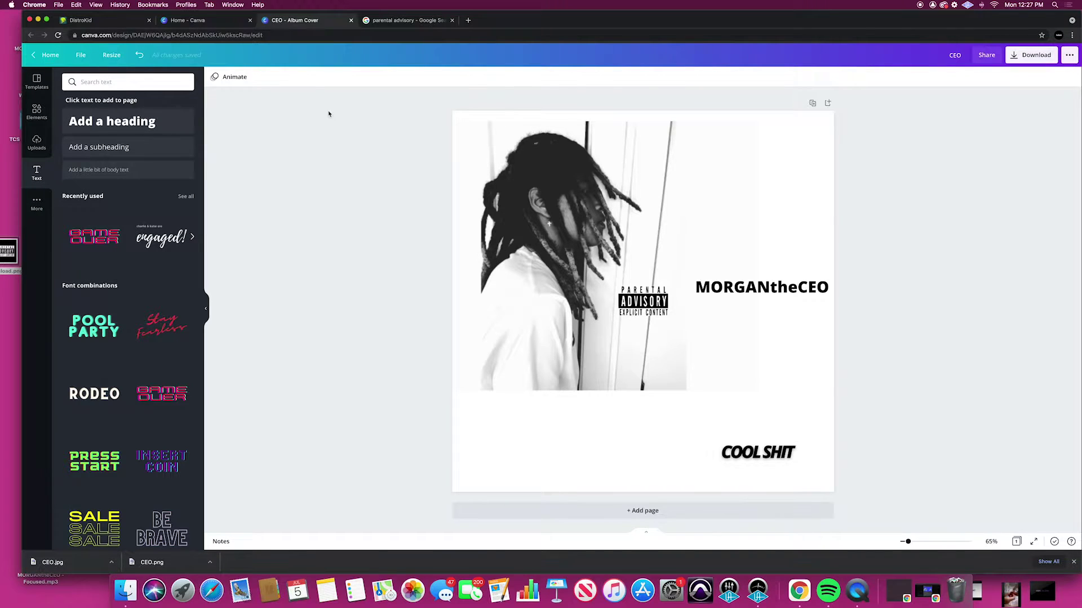
- Switch to DistroKid and open the form for uploading new music
click(85, 20)
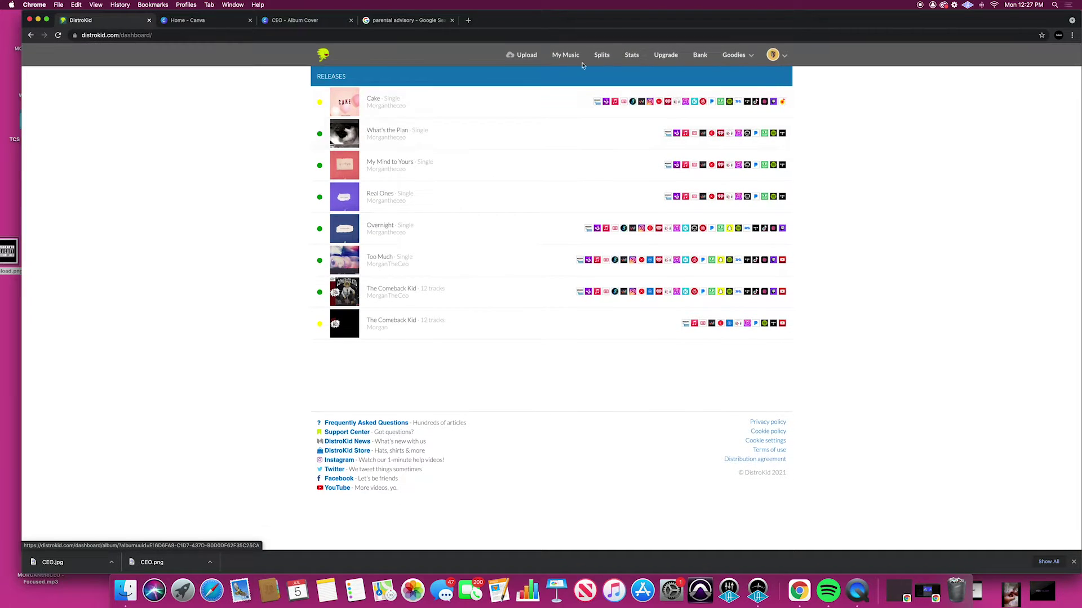
click(525, 58)
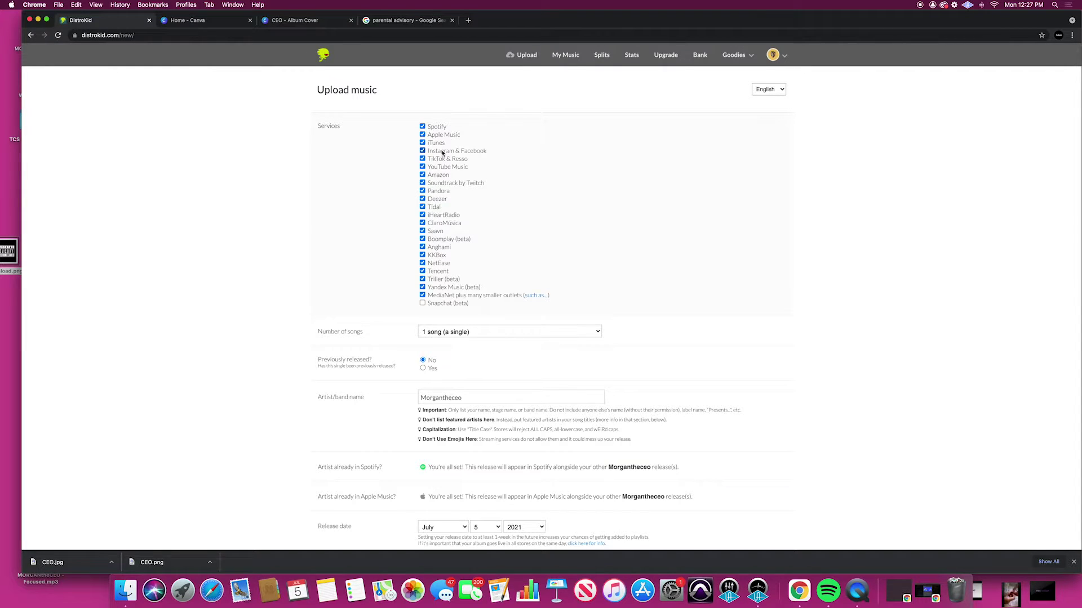
- Try adding Snapchat (beta) to the release services, answering that 100% of the publishing rights are not owned
click(423, 304)
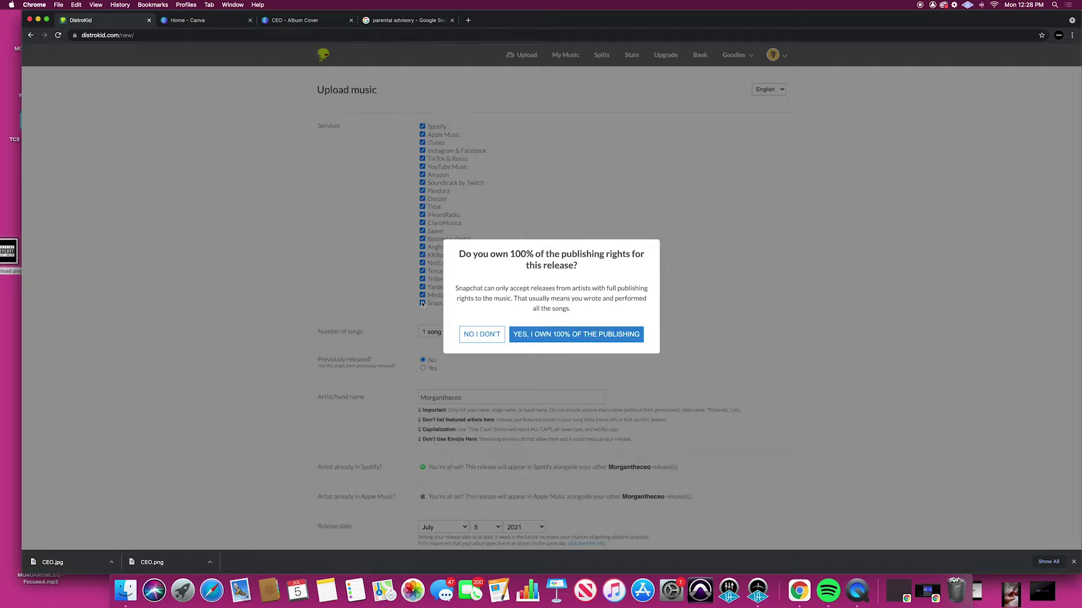
click(481, 335)
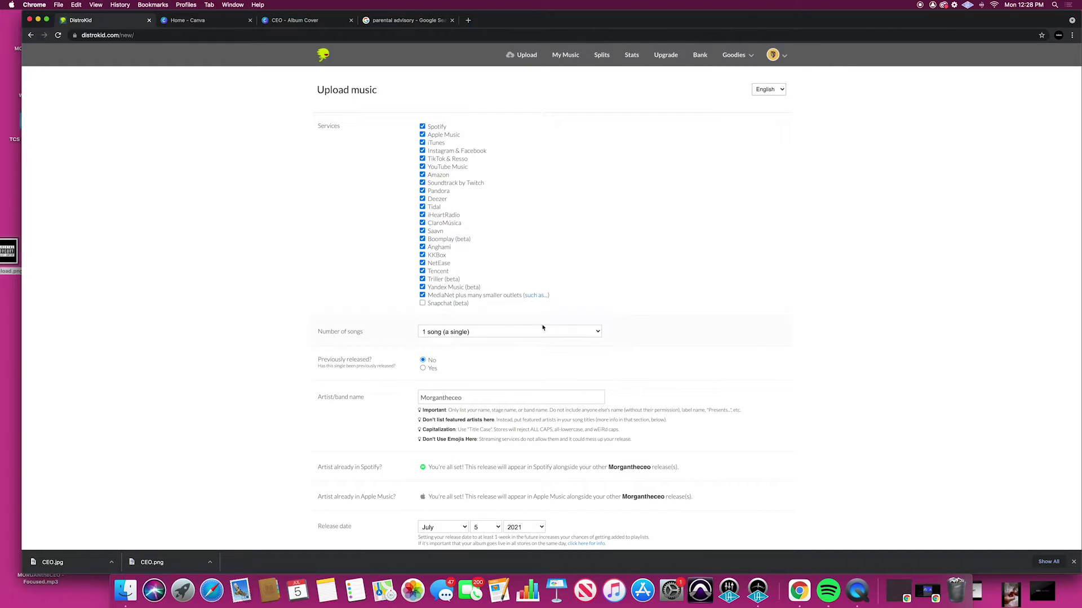
- Examine the song-count choices, the artist and release fields, and the options in the account and Goodies menus
click(598, 334)
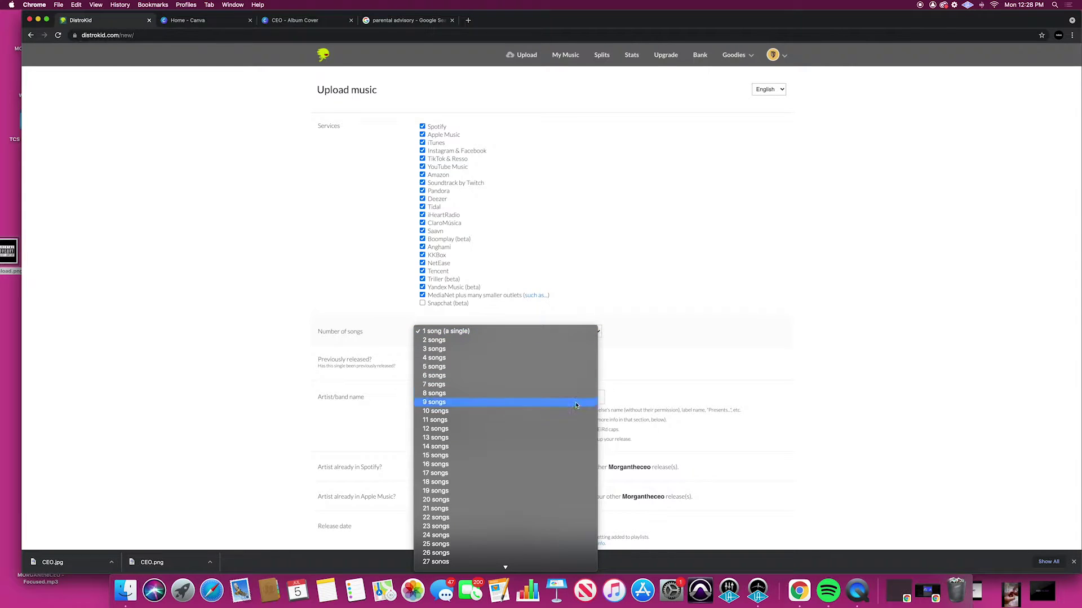
click(651, 340)
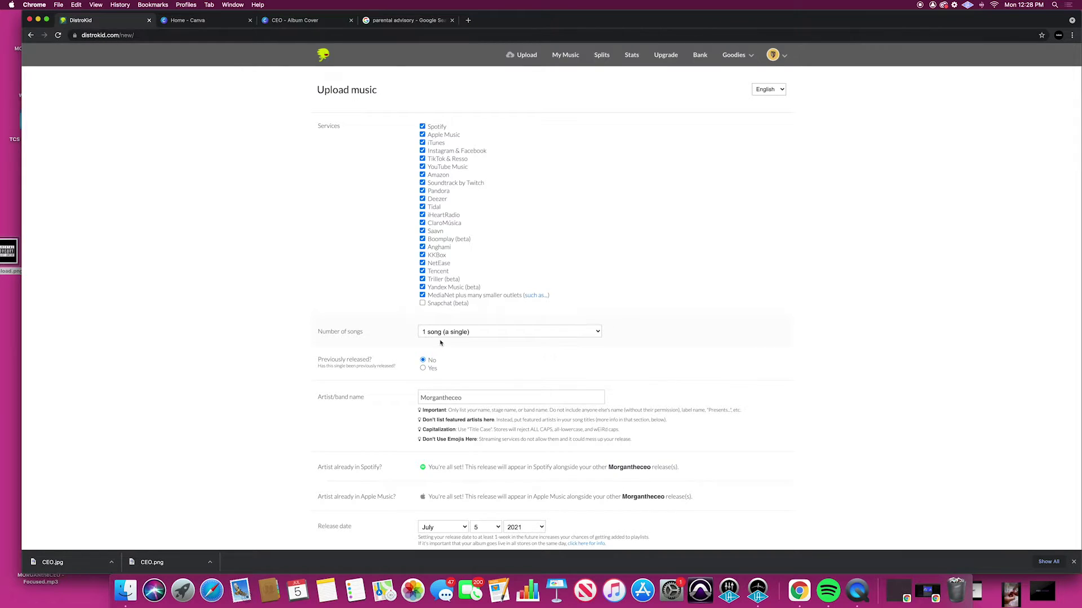
scroll(440, 342, down, 1)
scroll(440, 342, down, 1)
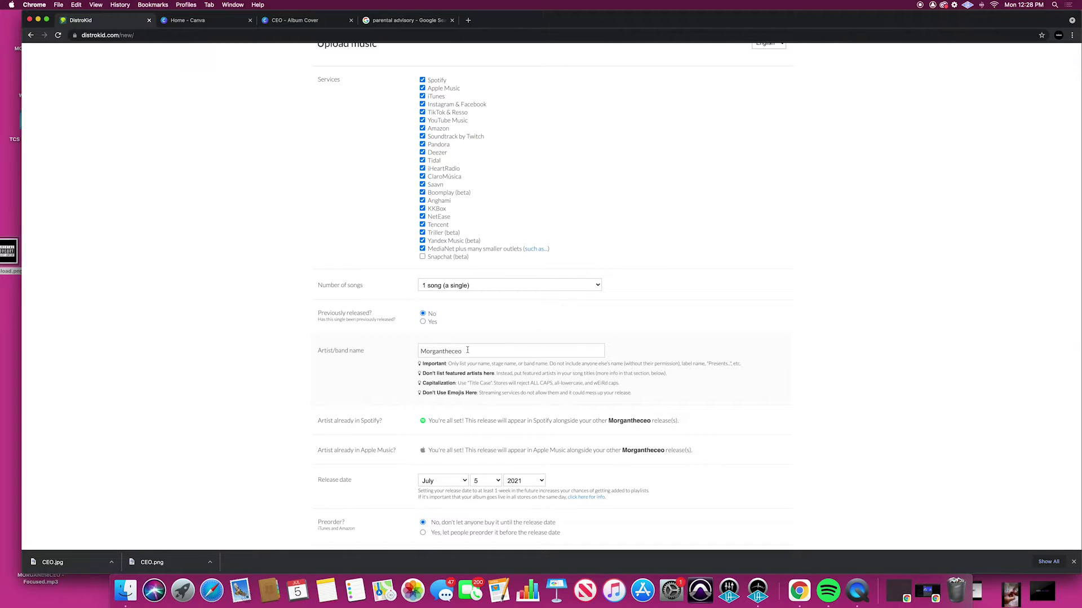
scroll(374, 368, down, 5)
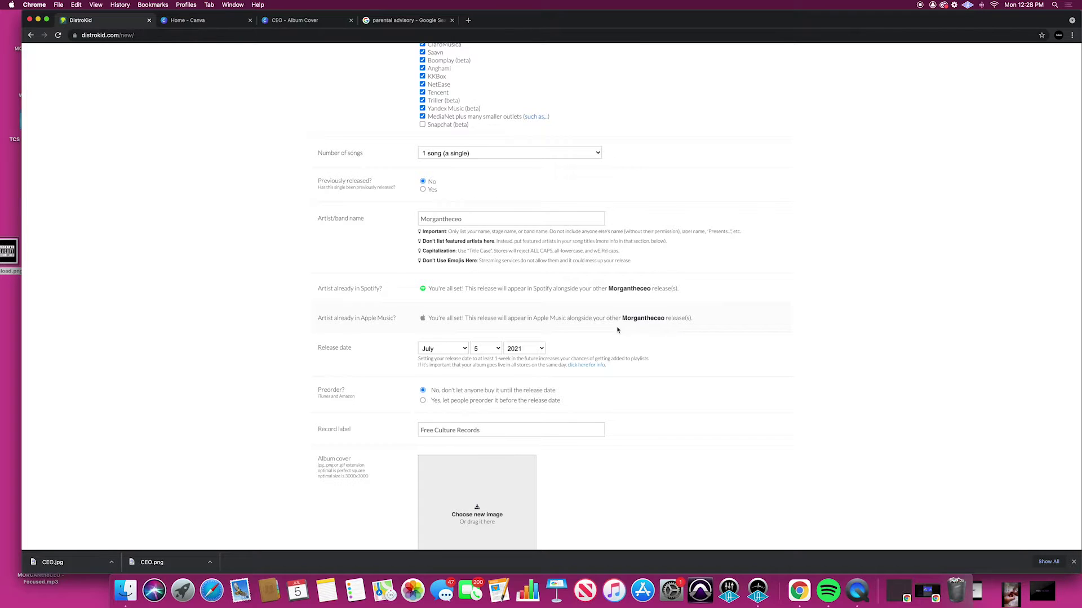
scroll(618, 330, up, 5)
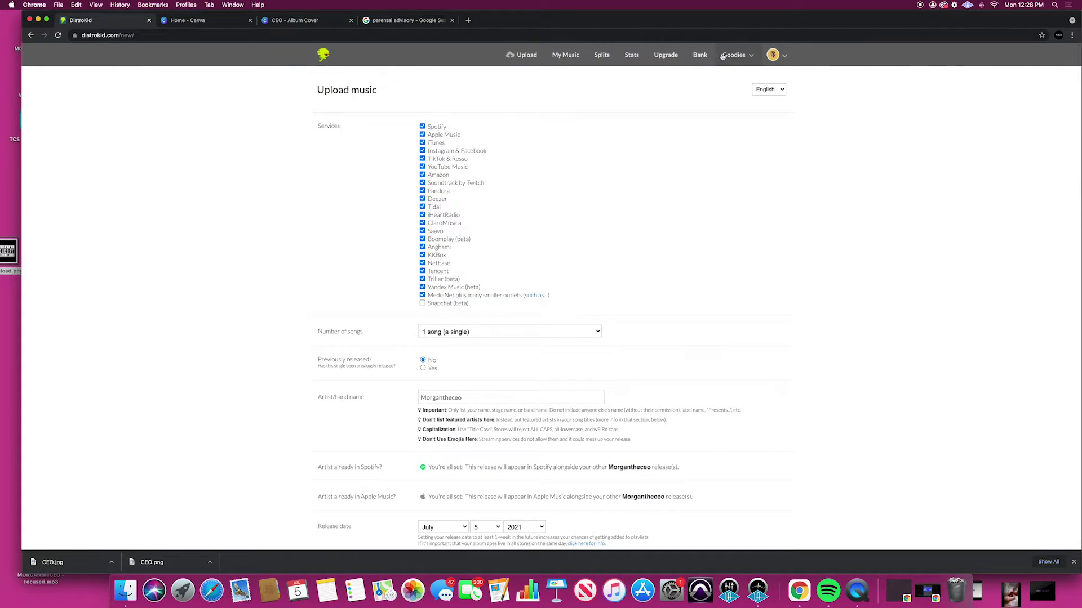
click(786, 55)
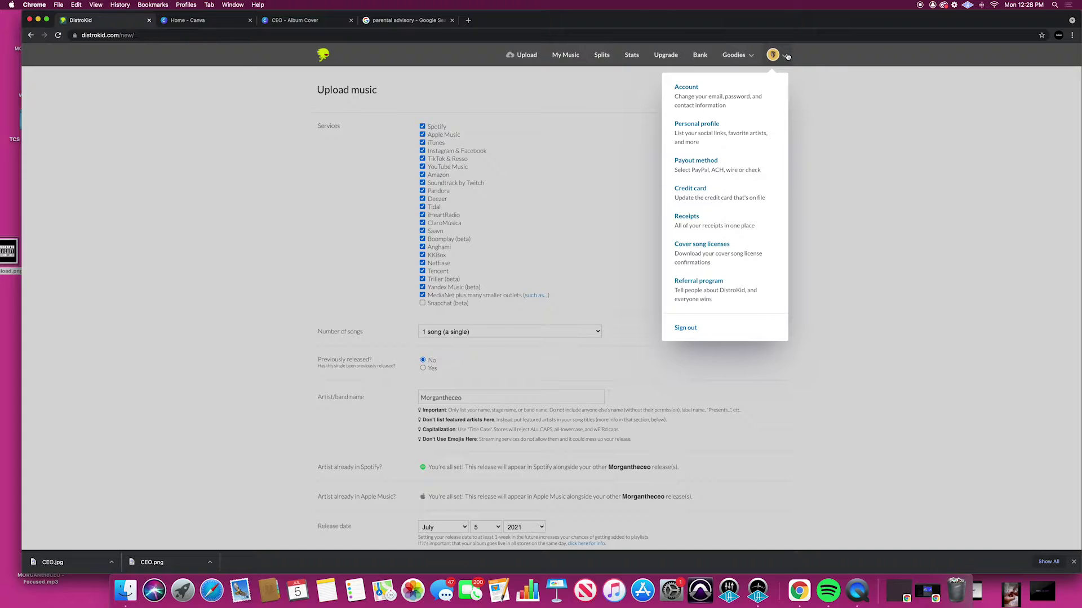
click(753, 55)
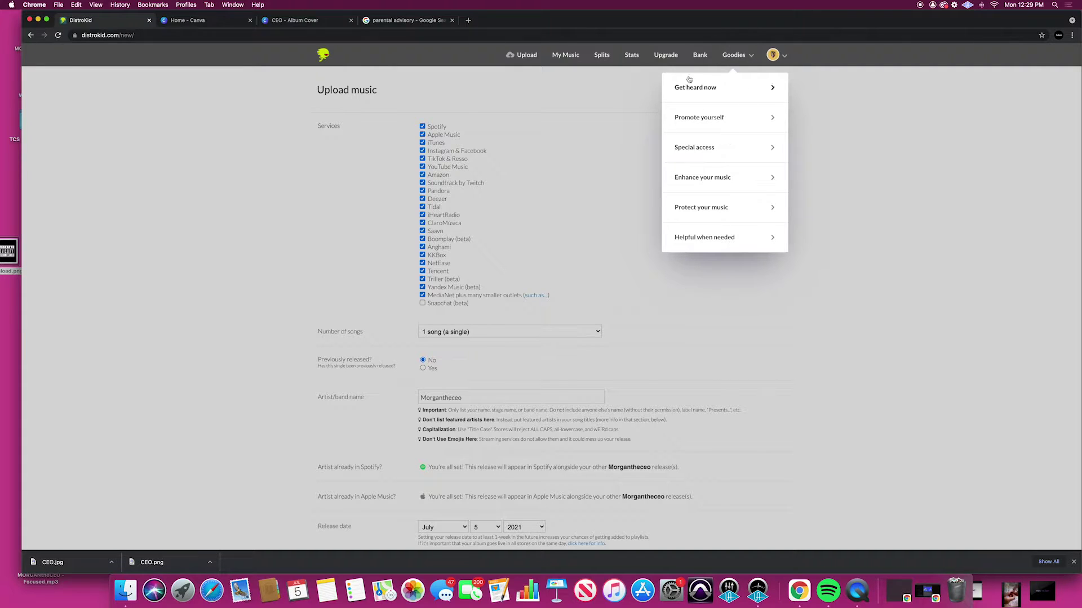
click(894, 117)
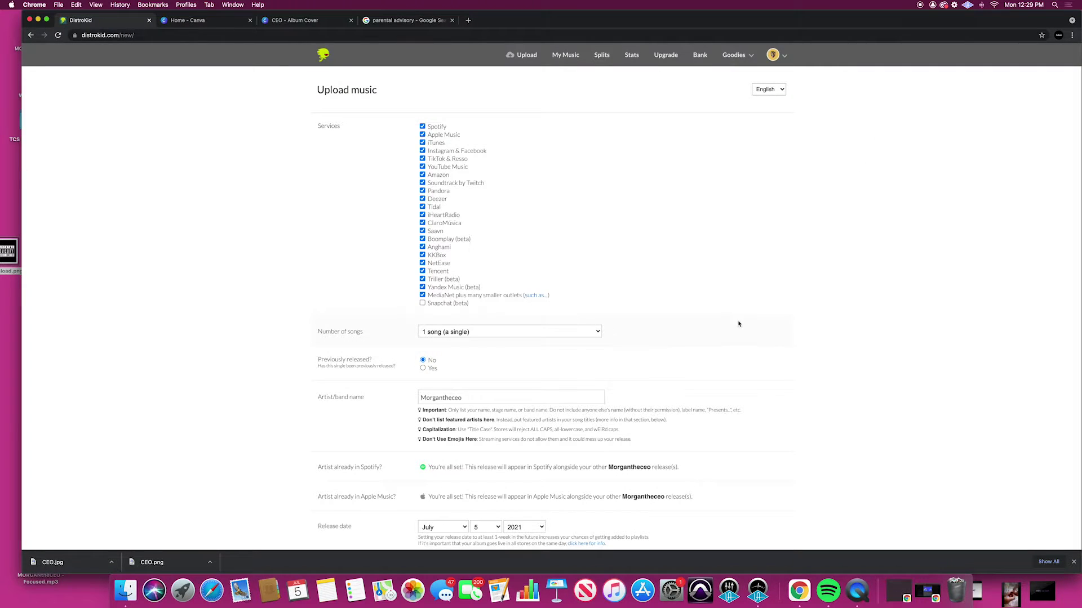
- Set the day of the single's July 2021 release date to 6
scroll(744, 316, down, 5)
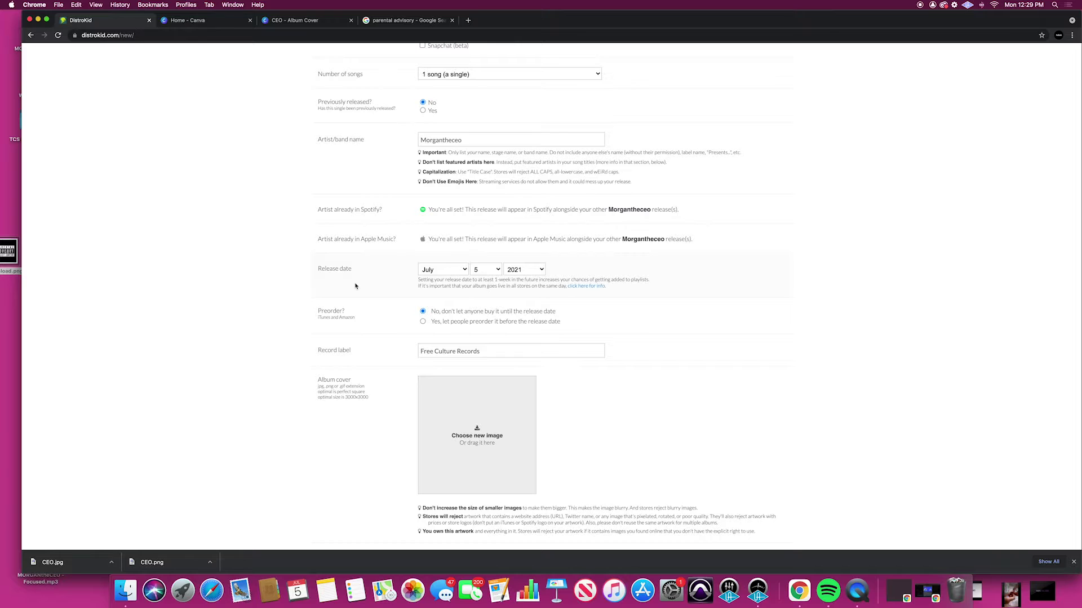
click(498, 270)
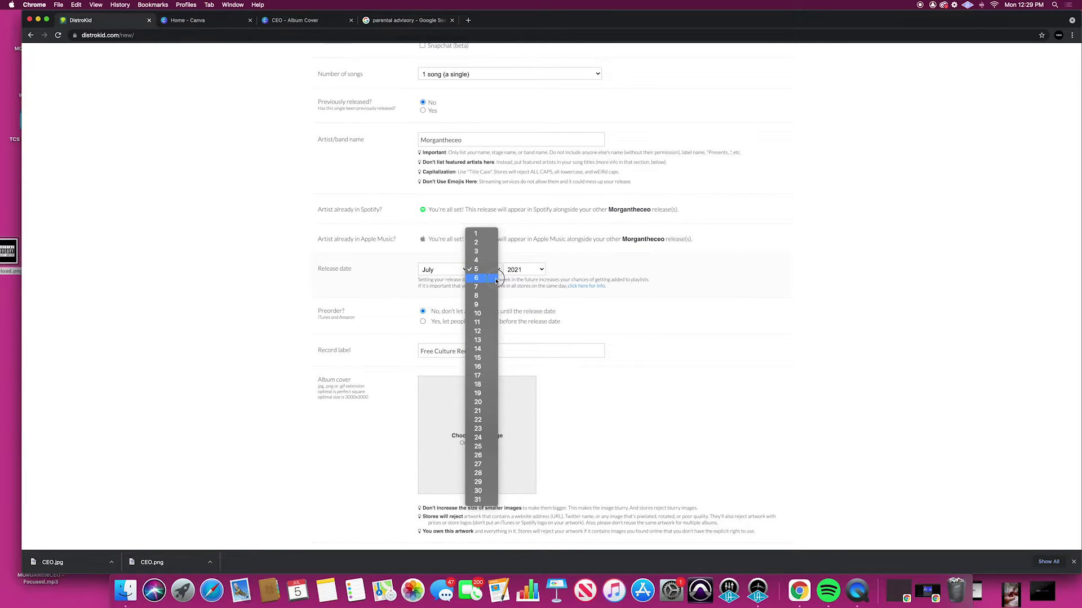
click(496, 279)
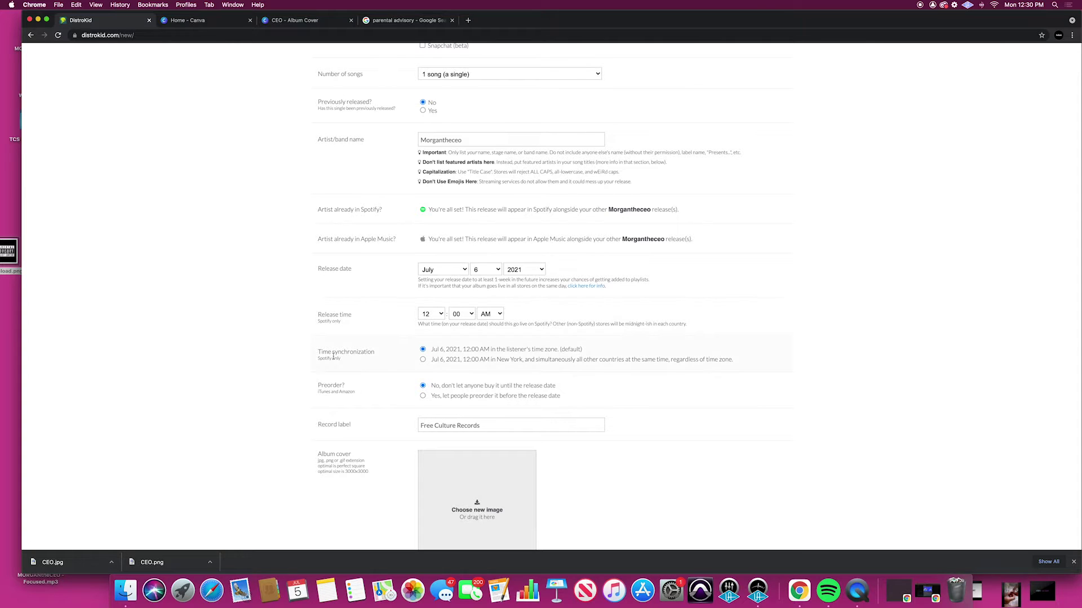
- Upload CEO.jpg from the Downloads folder as the album cover
scroll(476, 360, down, 3)
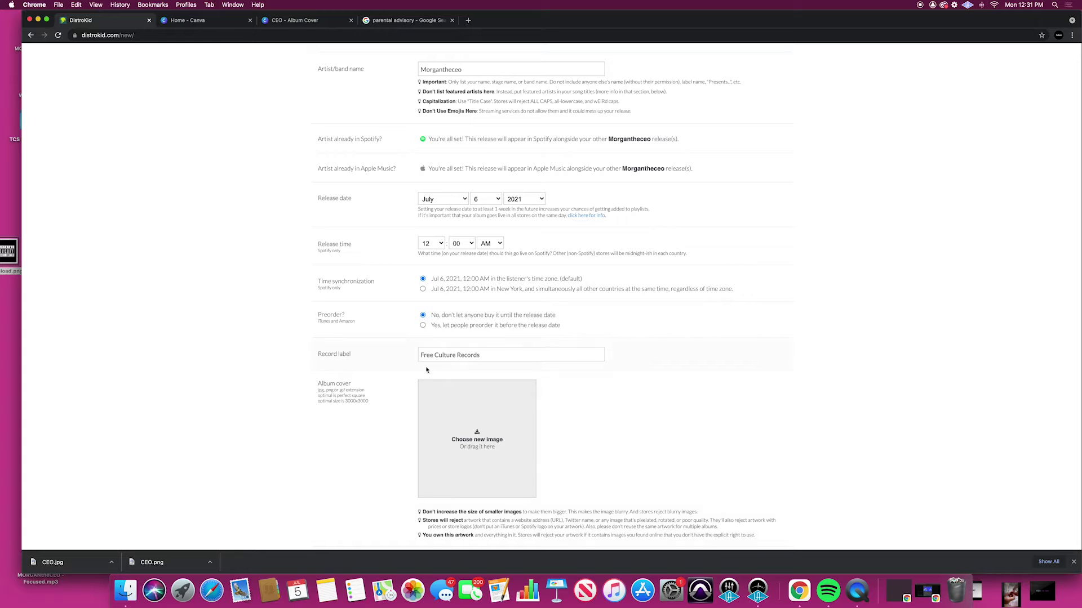
click(502, 354)
scroll(546, 369, down, 3)
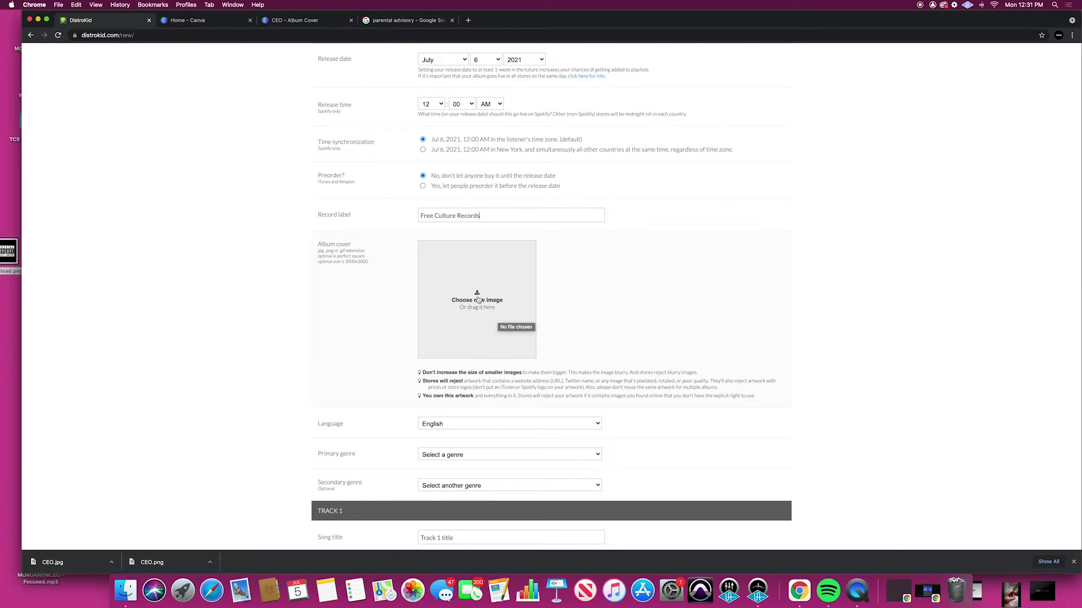
click(477, 300)
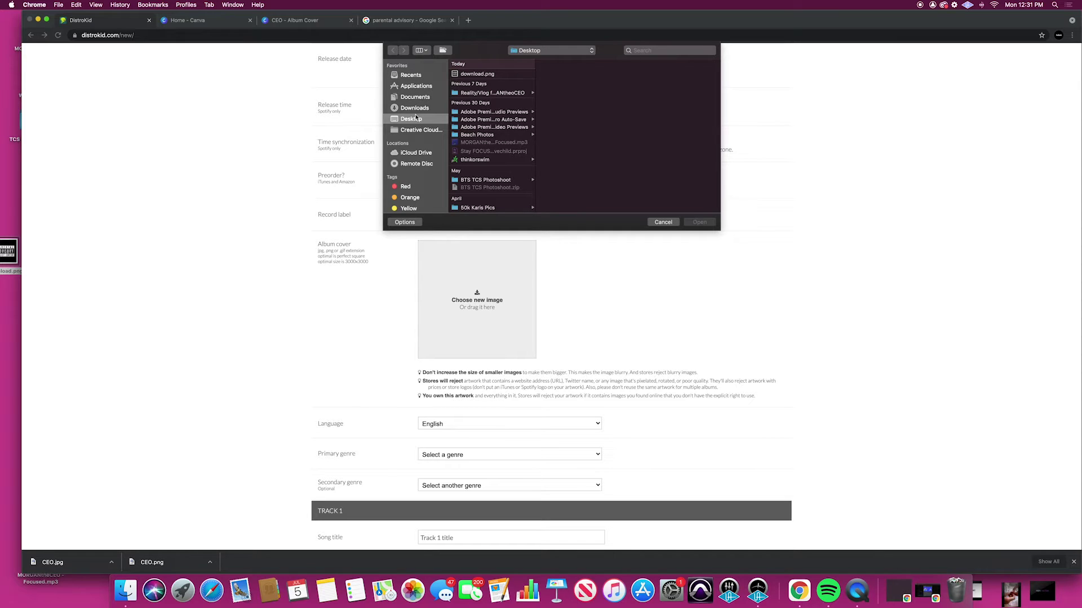
scroll(489, 115, down, 15)
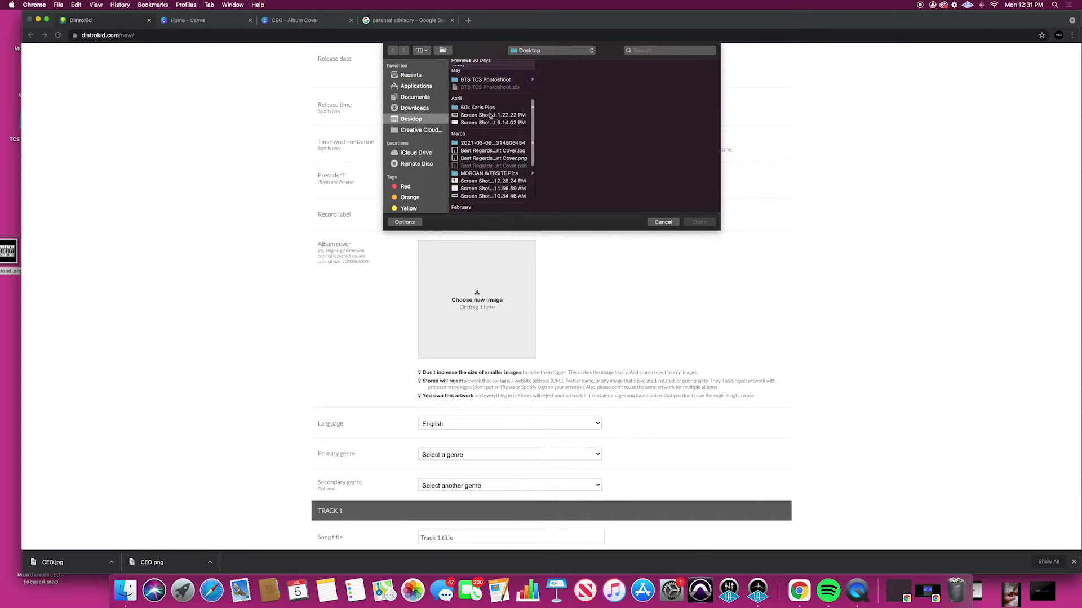
scroll(489, 116, up, 2)
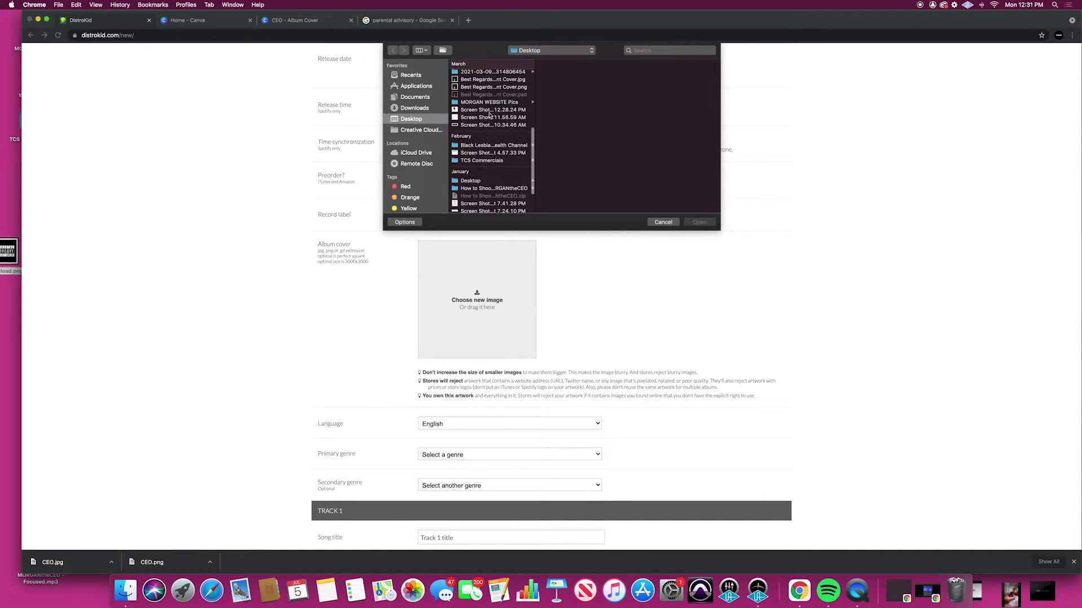
scroll(489, 115, up, 3)
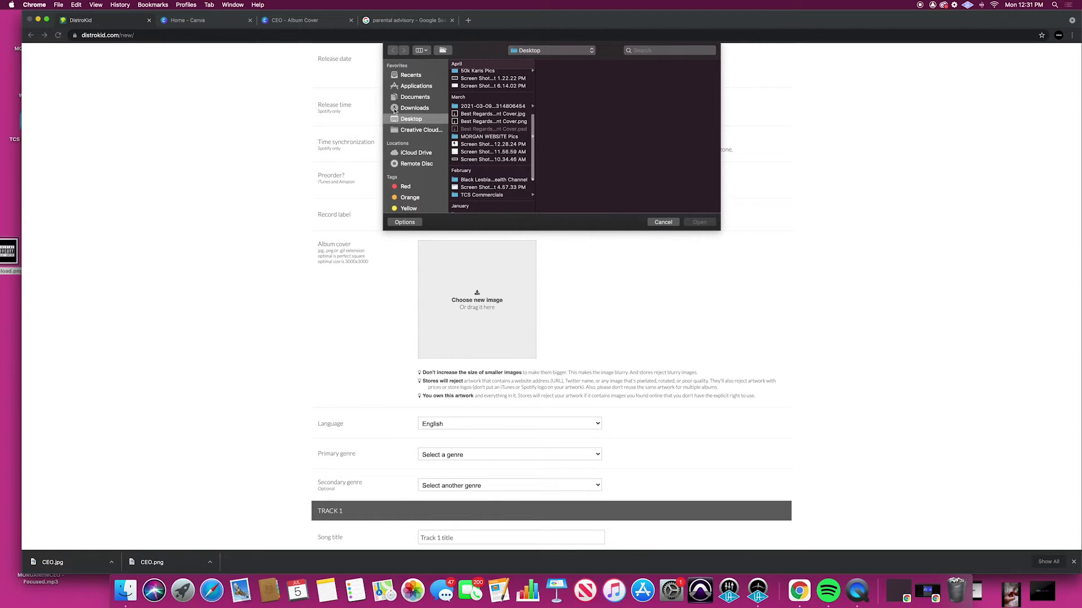
click(408, 108)
click(469, 74)
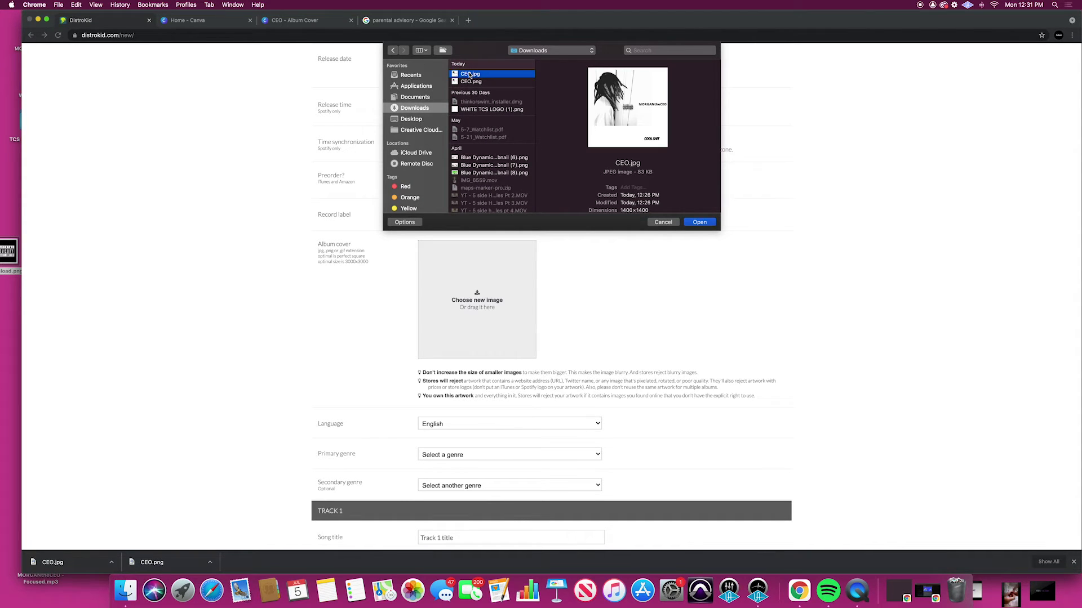
double_click(470, 74)
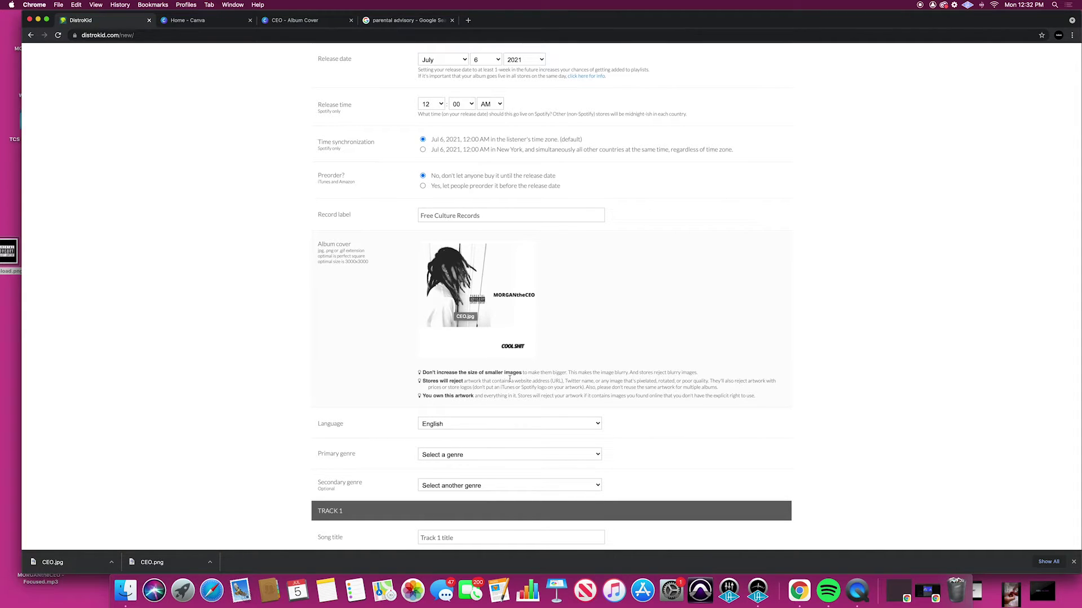
- Set the primary genre to Hip Hop/Rap and enter "Cool Shit" as the title of track 1
scroll(457, 371, down, 2)
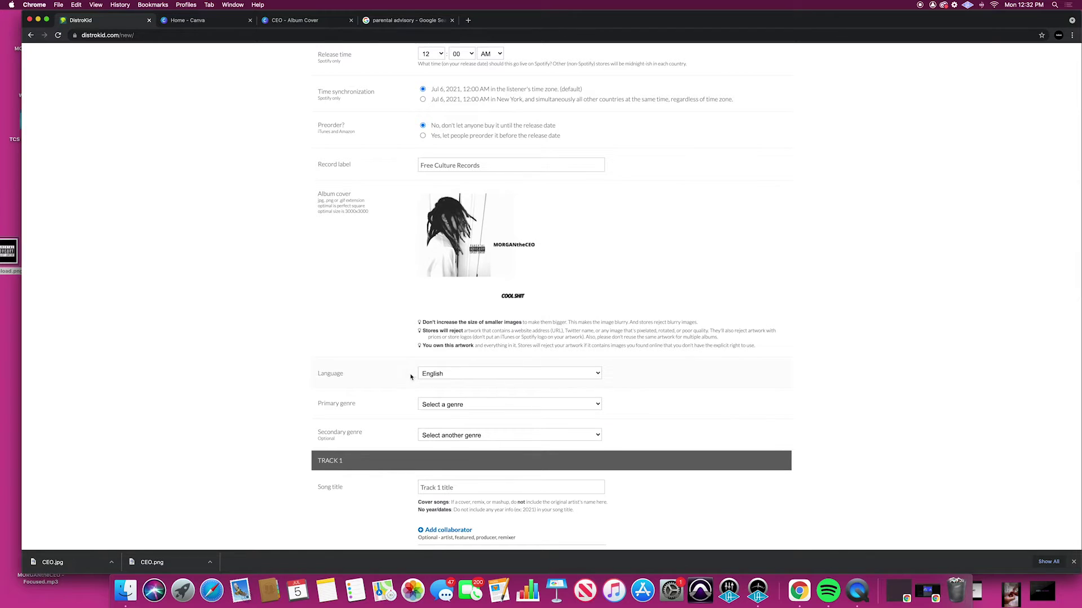
scroll(459, 378, down, 4)
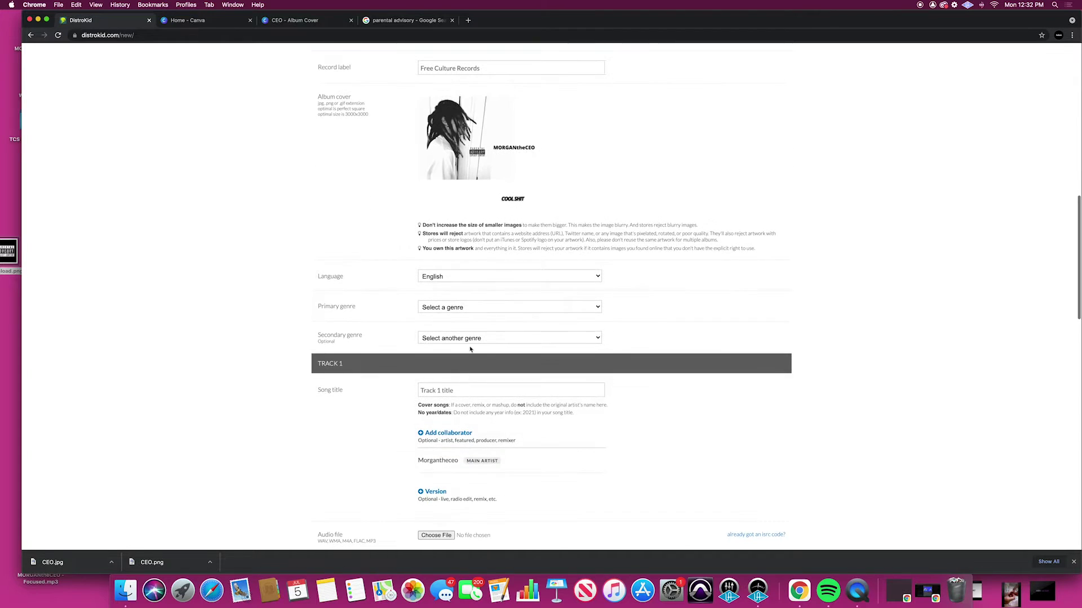
click(466, 307)
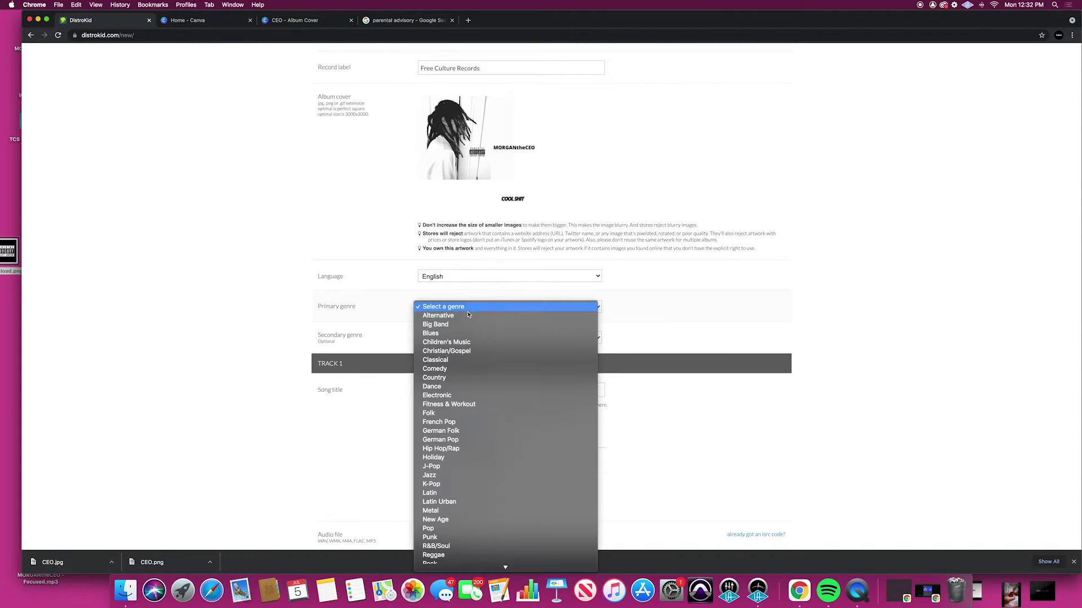
click(479, 448)
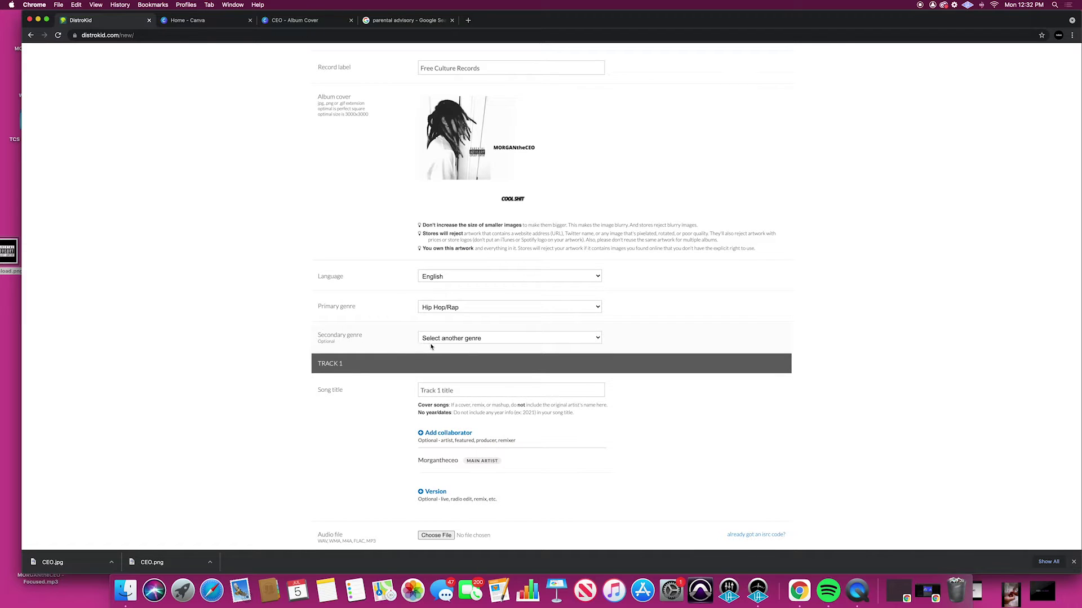
scroll(436, 344, down, 2)
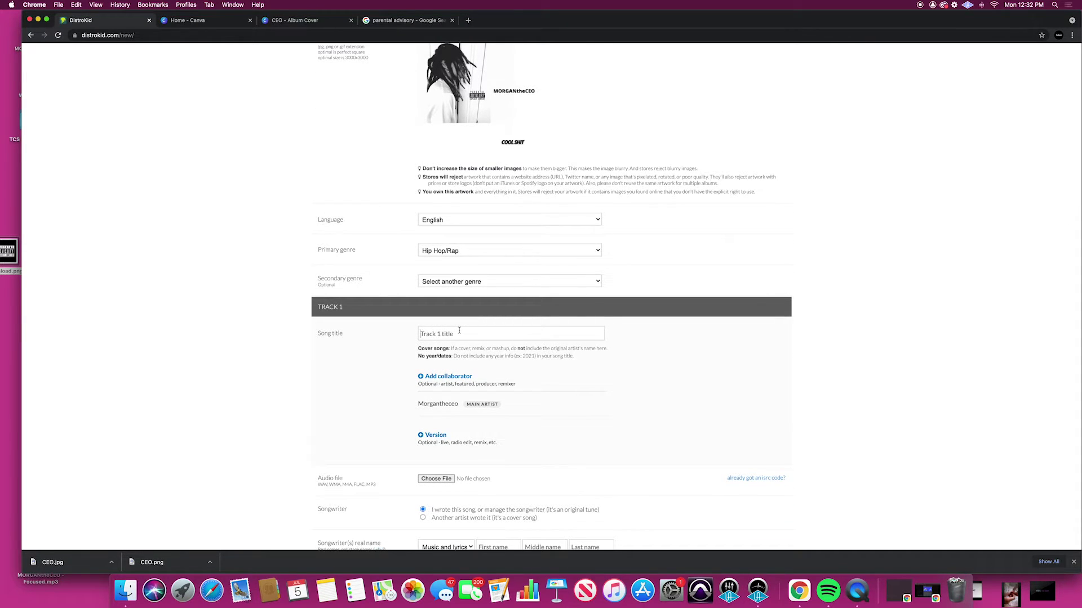
text(Cool Shit)
- Attach MORGANtheCEO - Focused.mp3 from the Desktop as the audio file for track 1
scroll(573, 428, down, 3)
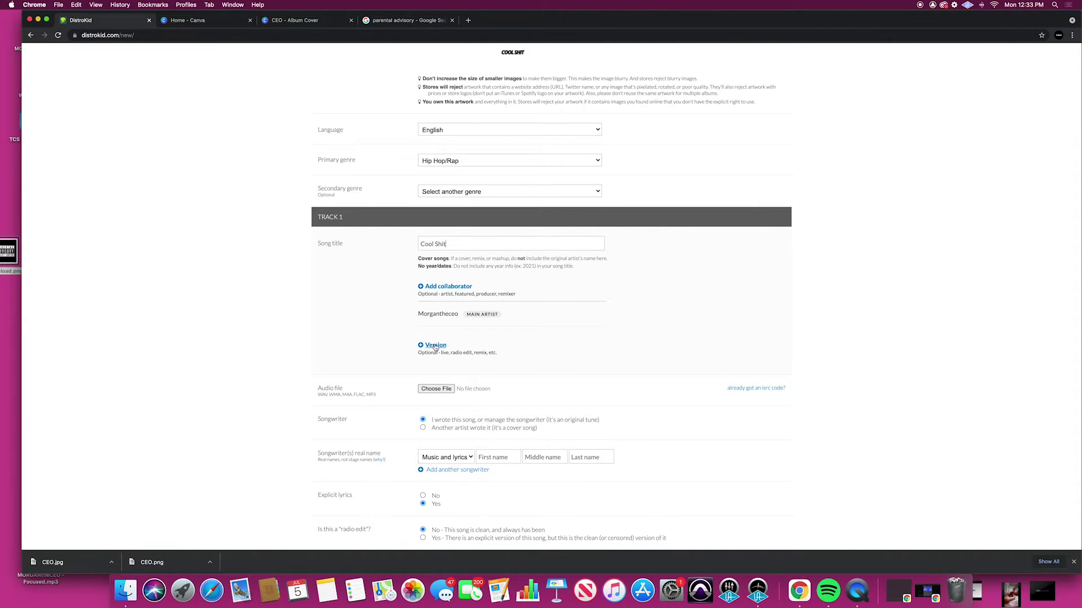
scroll(550, 392, down, 3)
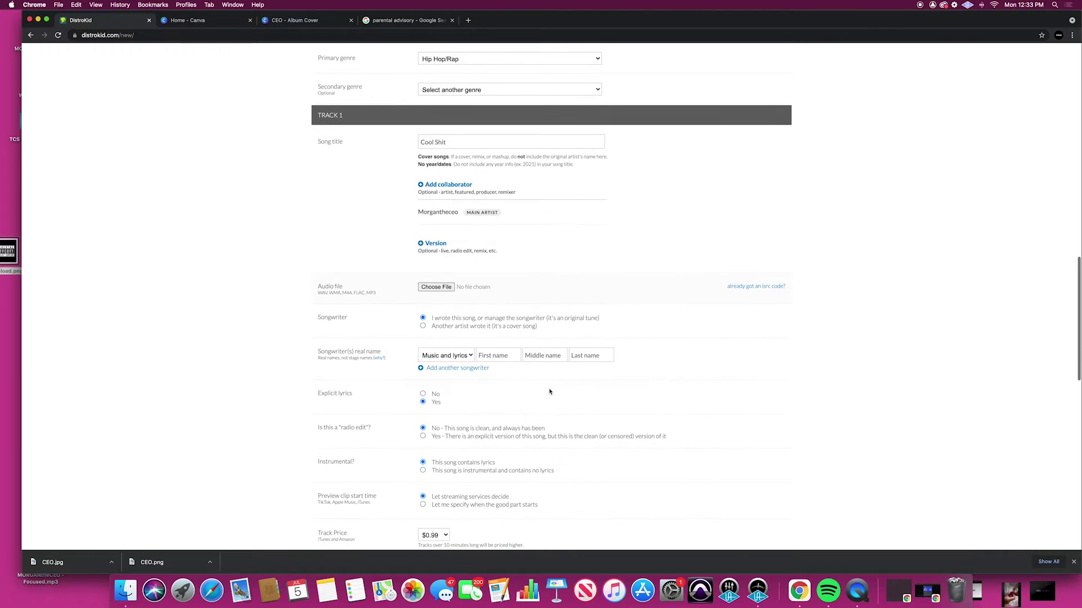
click(437, 287)
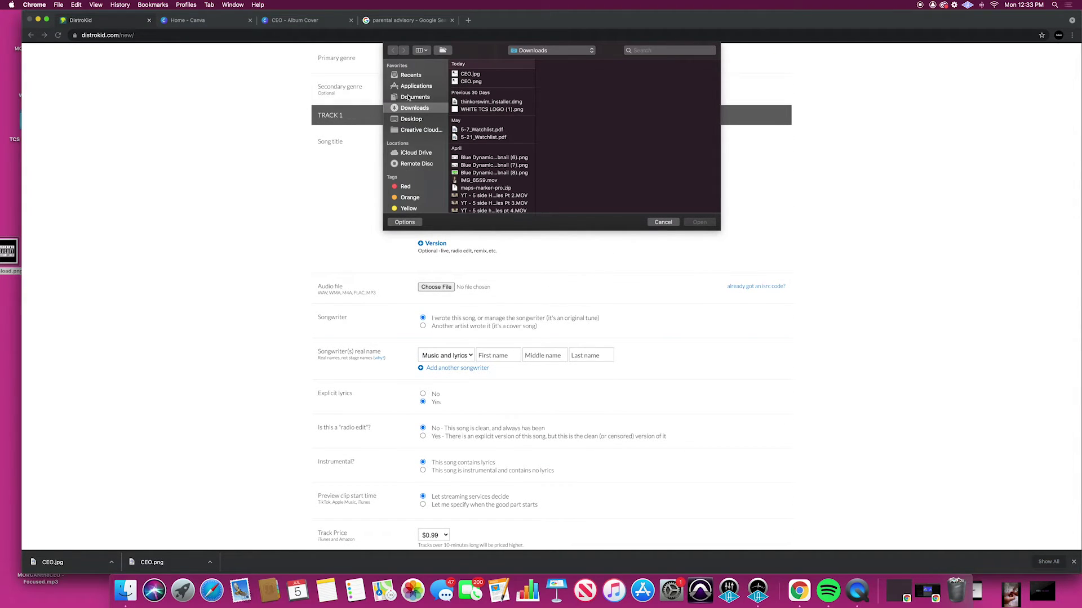
click(420, 120)
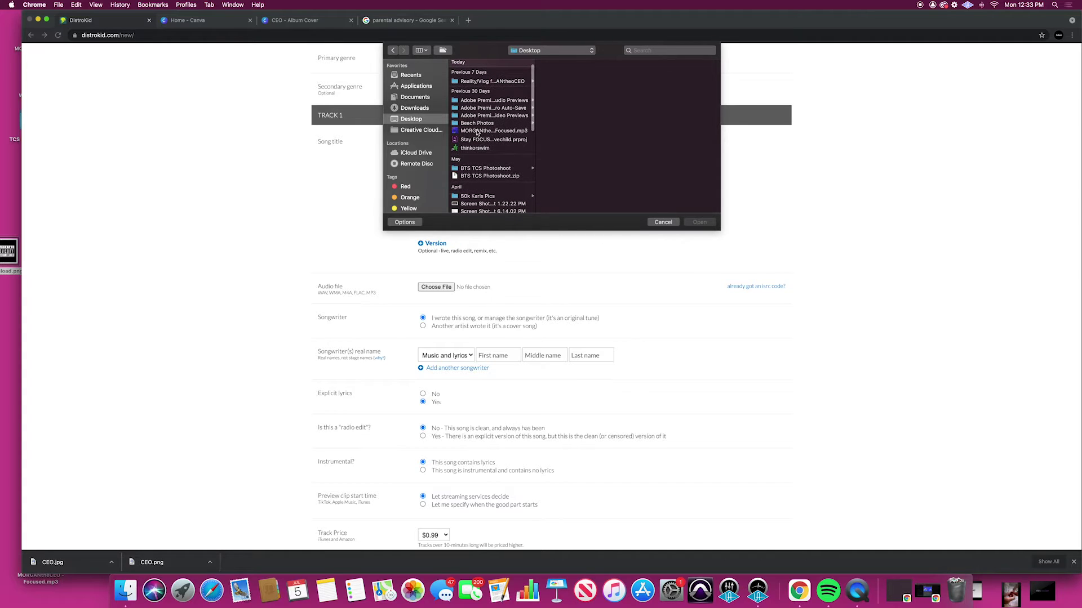
click(483, 131)
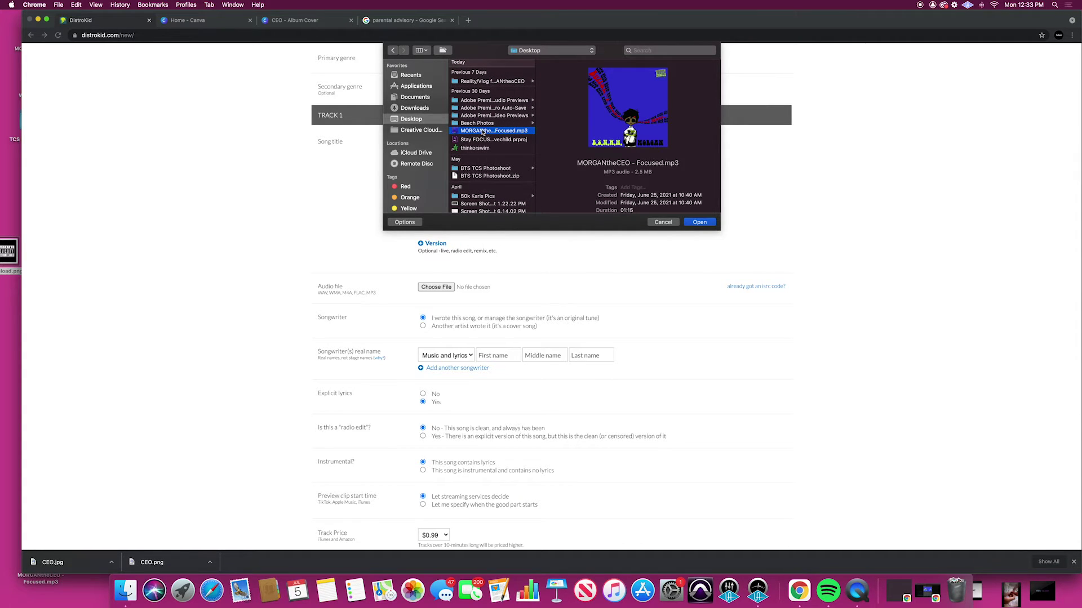
double_click(483, 131)
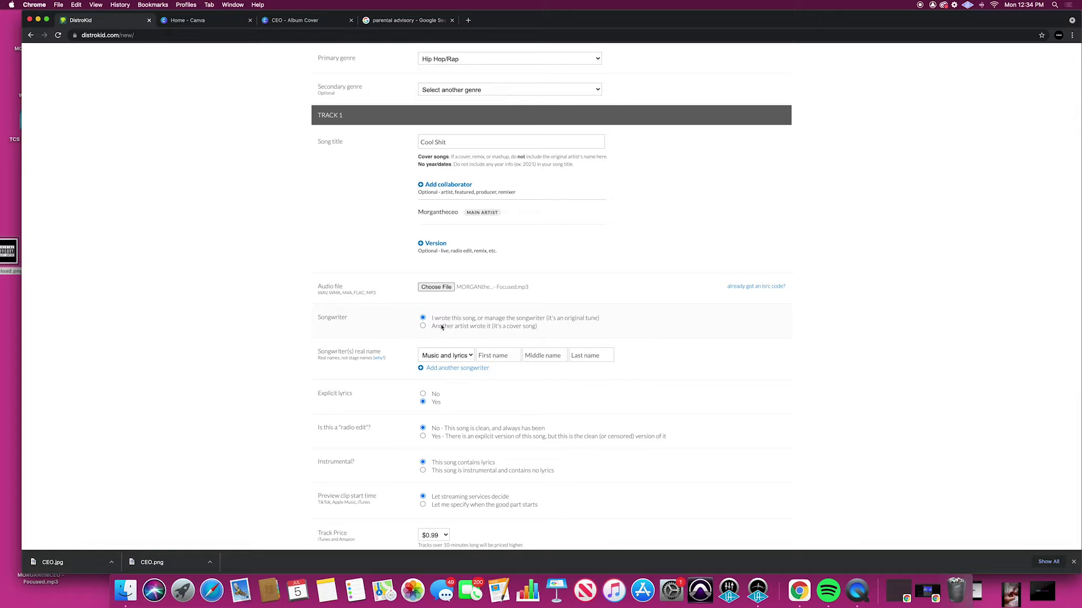
scroll(450, 326, down, 1)
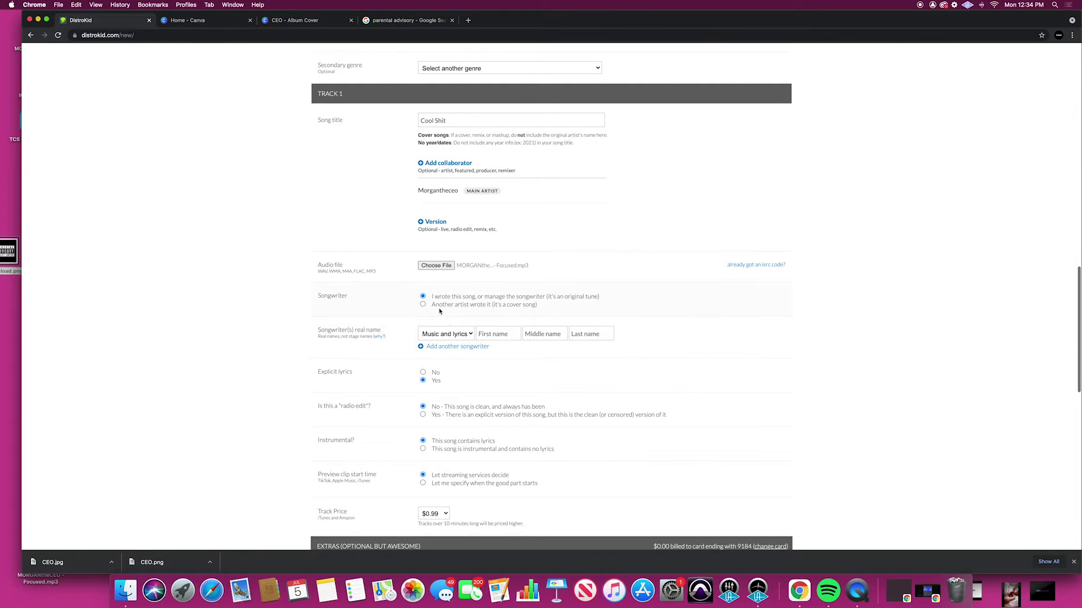
- Mark track 1 as a cover song to review the cover song terms, and return it to an original tune
click(424, 304)
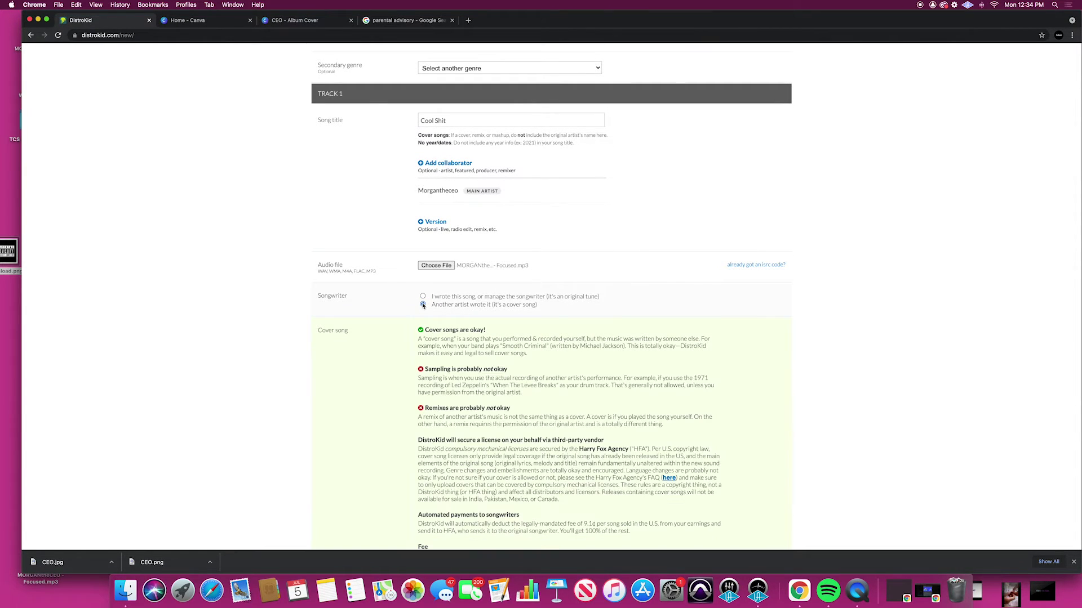
scroll(428, 315, down, 5)
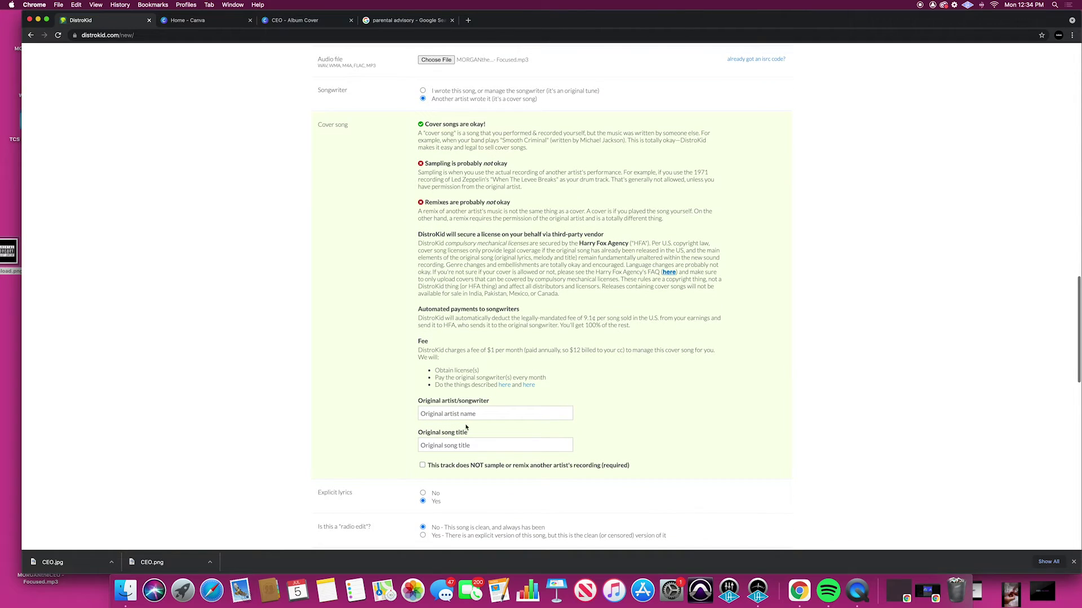
scroll(468, 374, up, 5)
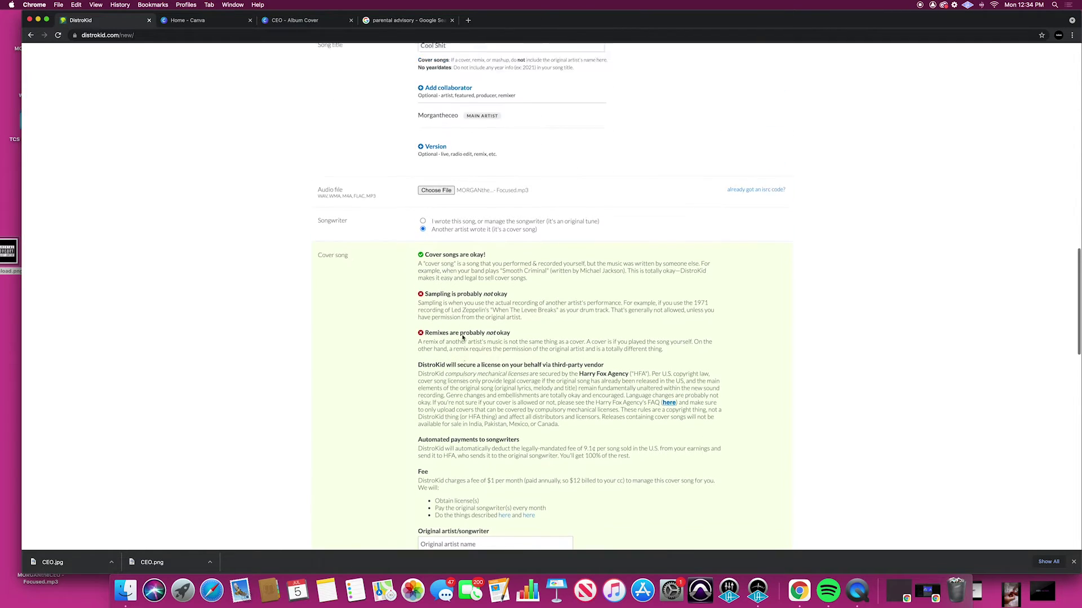
click(423, 258)
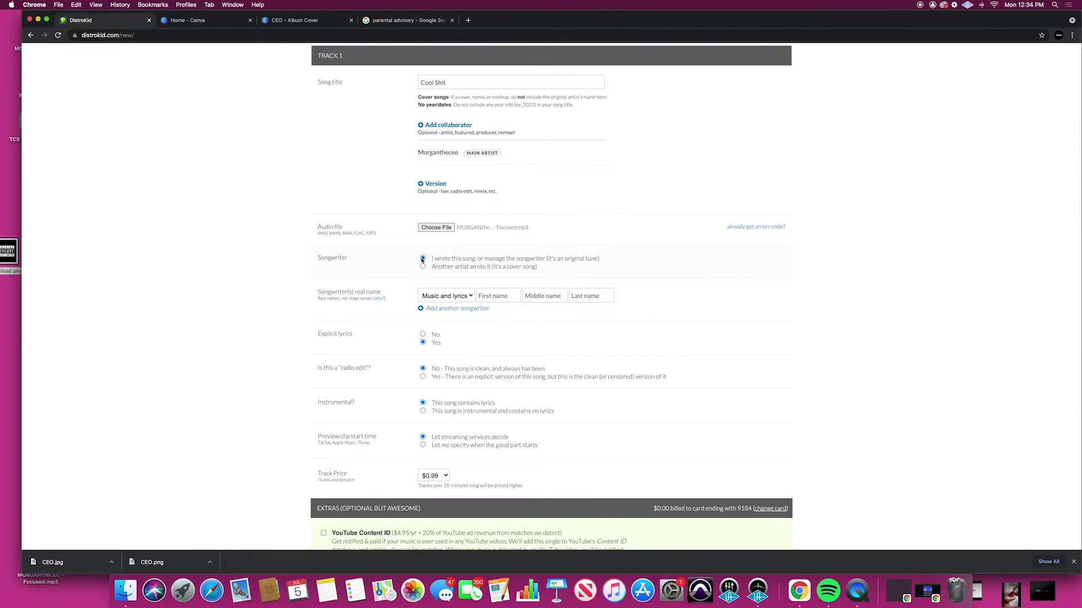
- Set the songwriter's role to Lyrics and enter the songwriter's first name for track 1
click(466, 296)
click(467, 288)
click(492, 299)
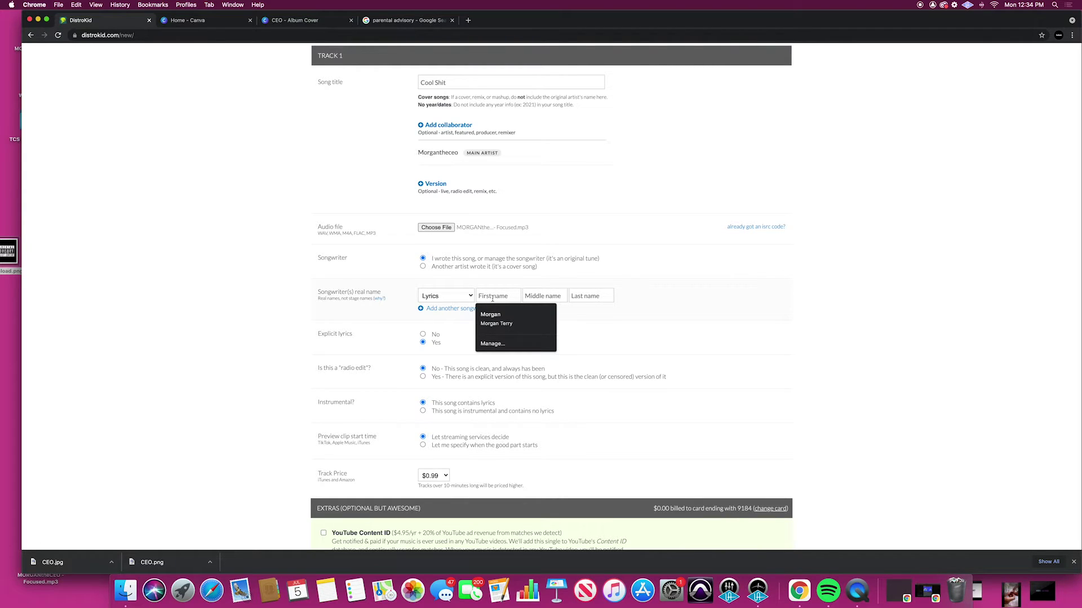
text(Morgan)
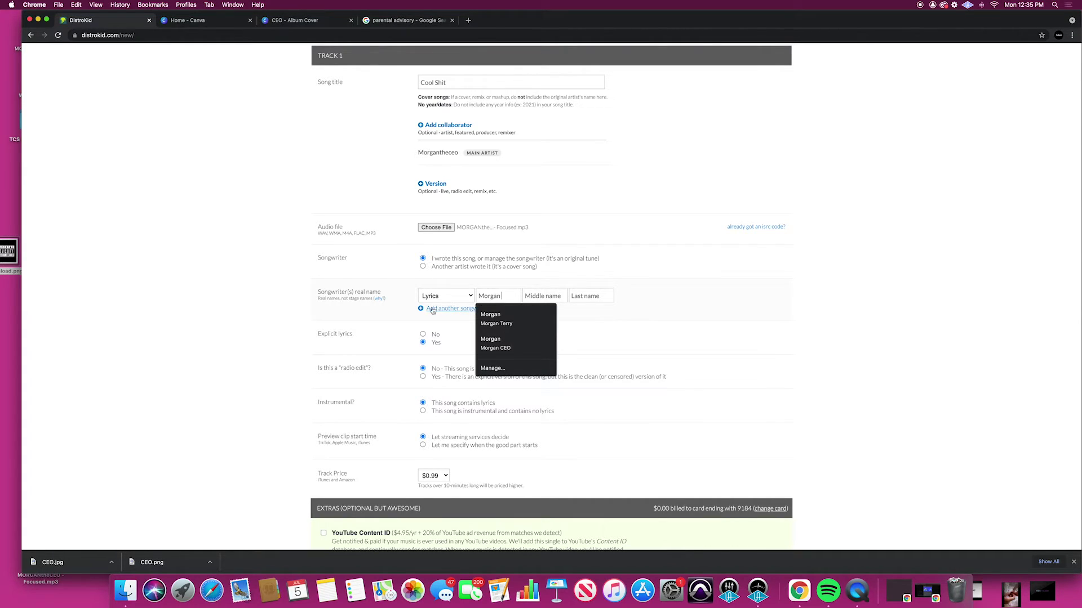
- Add a second songwriter with the Music role and remove that extra entry again
click(454, 319)
click(456, 310)
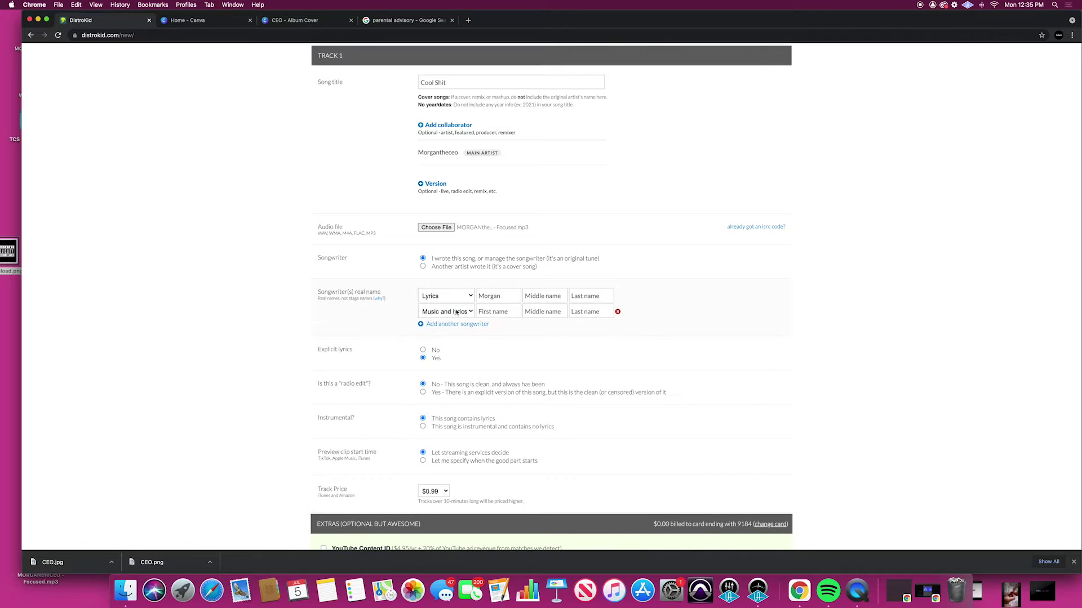
click(471, 311)
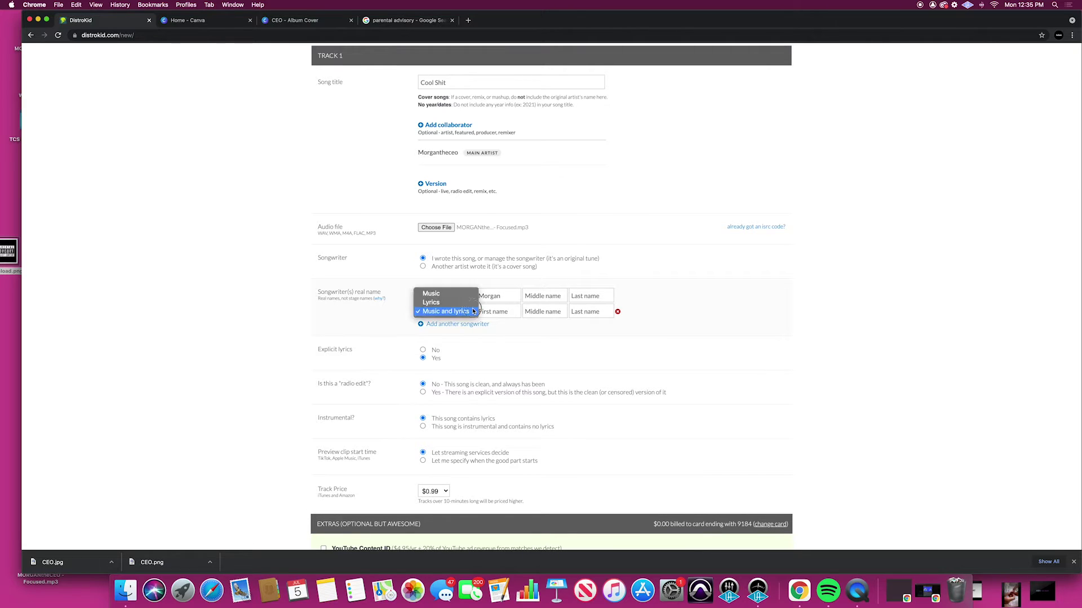
click(433, 294)
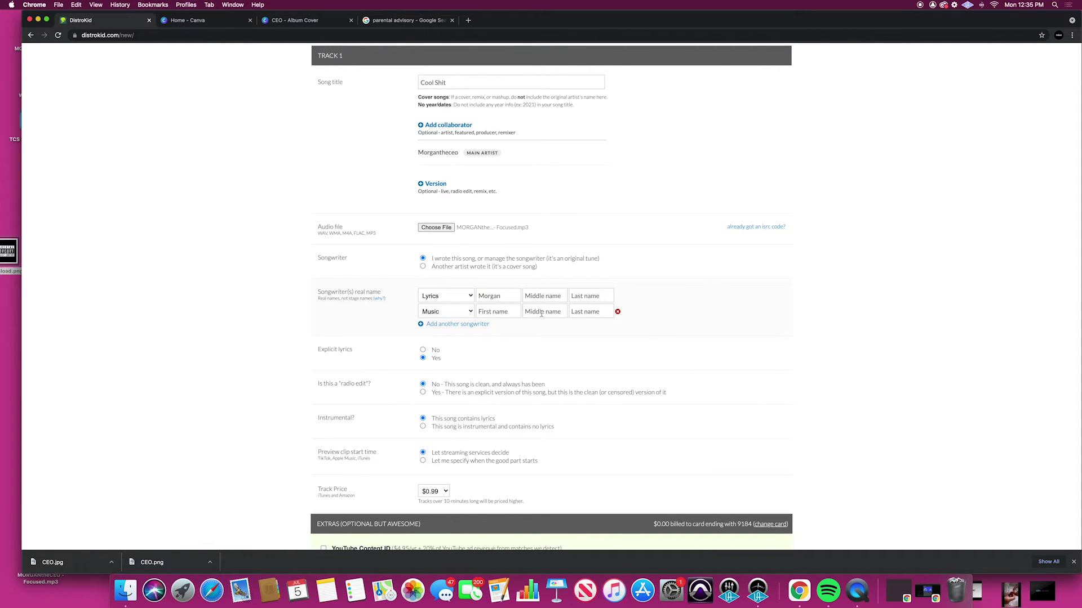
click(617, 312)
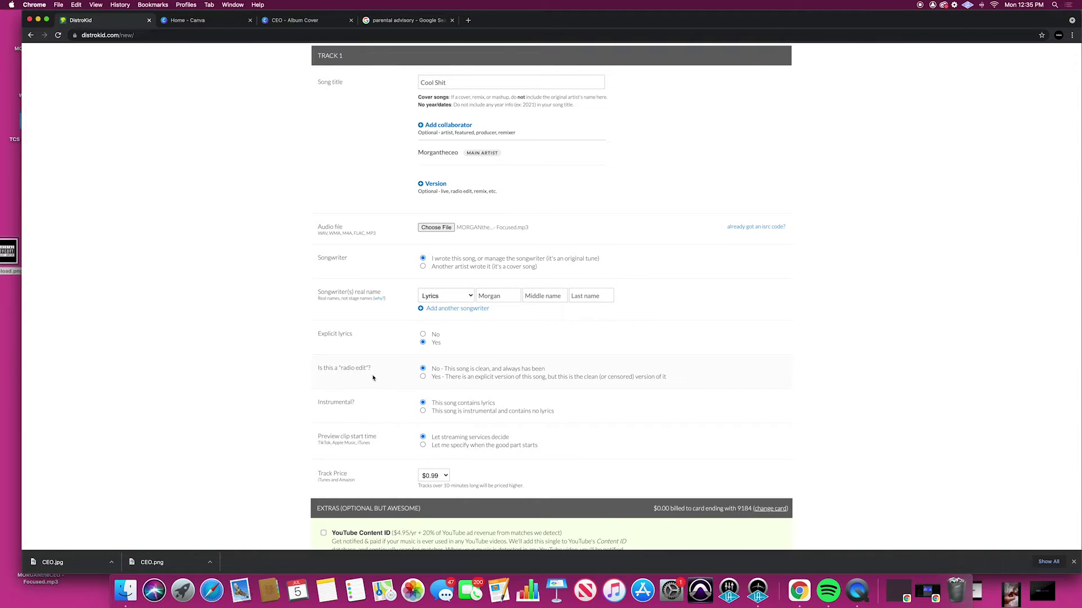
- Choose to specify the preview clip's start time manually and keep the track price at $0.99
scroll(445, 376, down, 1)
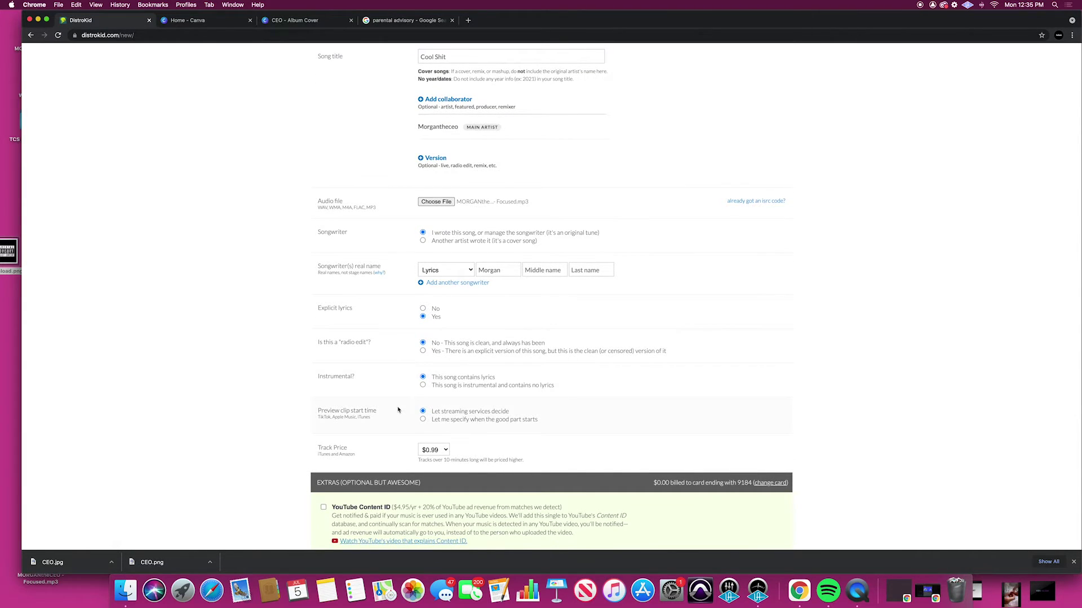
scroll(398, 409, down, 1)
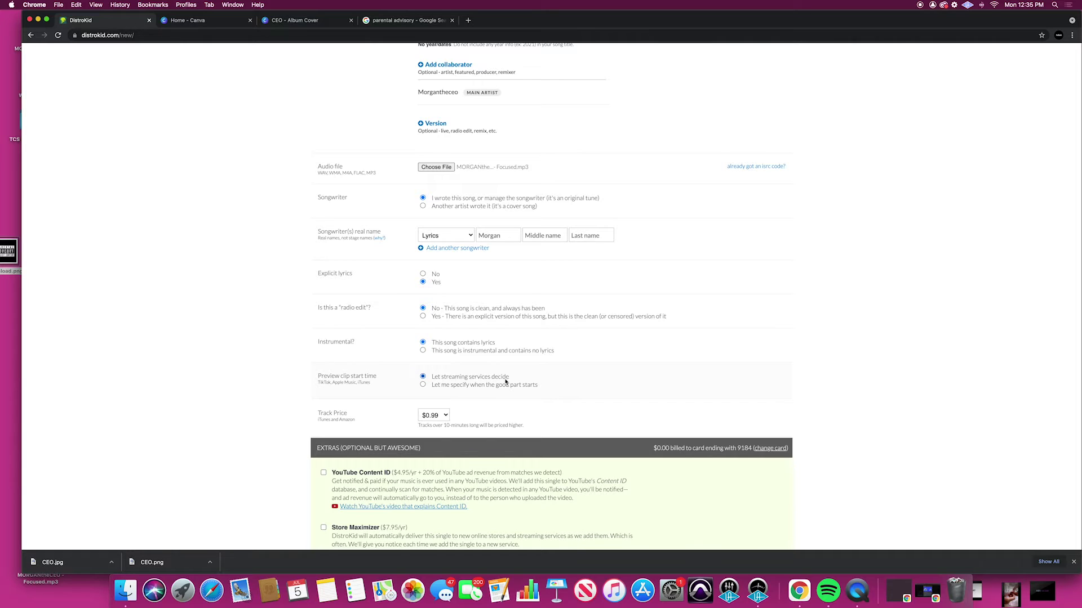
click(423, 385)
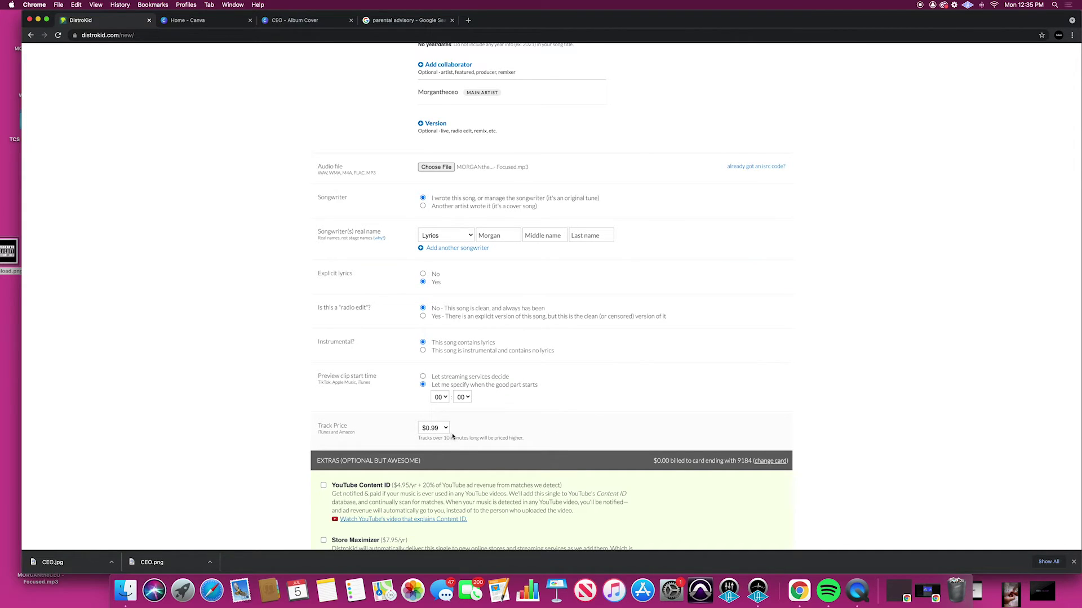
click(446, 430)
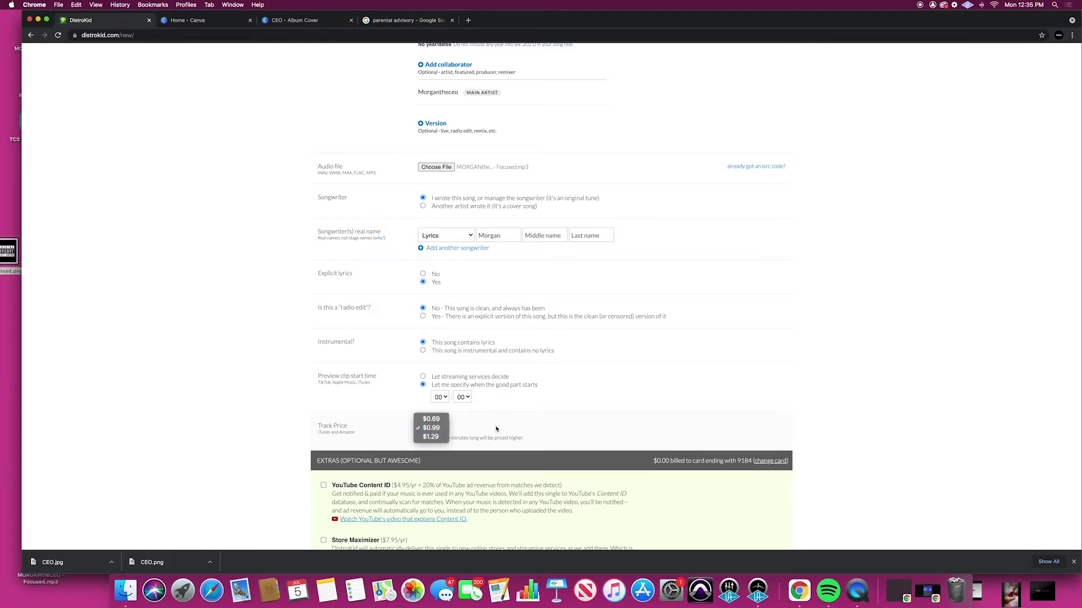
click(431, 429)
- Accept all four mandatory statements: YouTube Music selection, recording rights, no other artist's name, and the DistroKid Distribution Agreement
scroll(518, 429, down, 3)
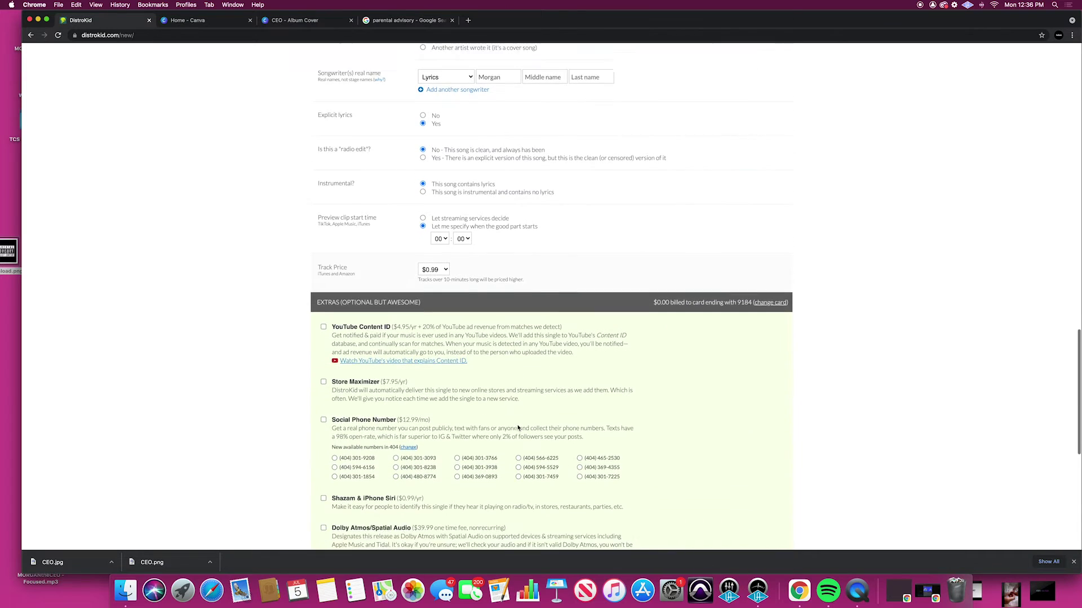
scroll(517, 428, down, 3)
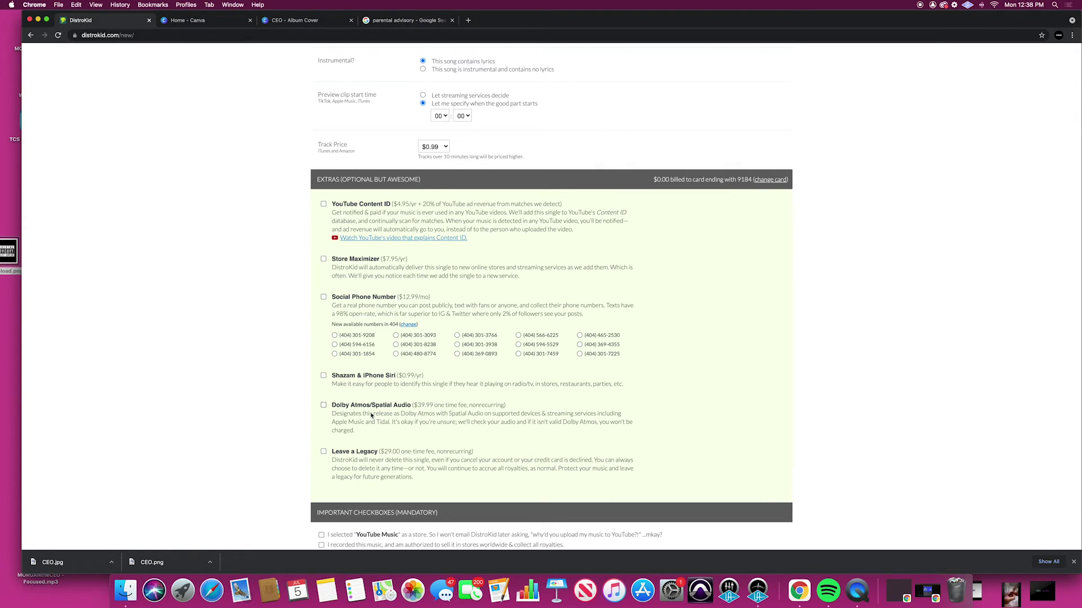
scroll(400, 458, down, 3)
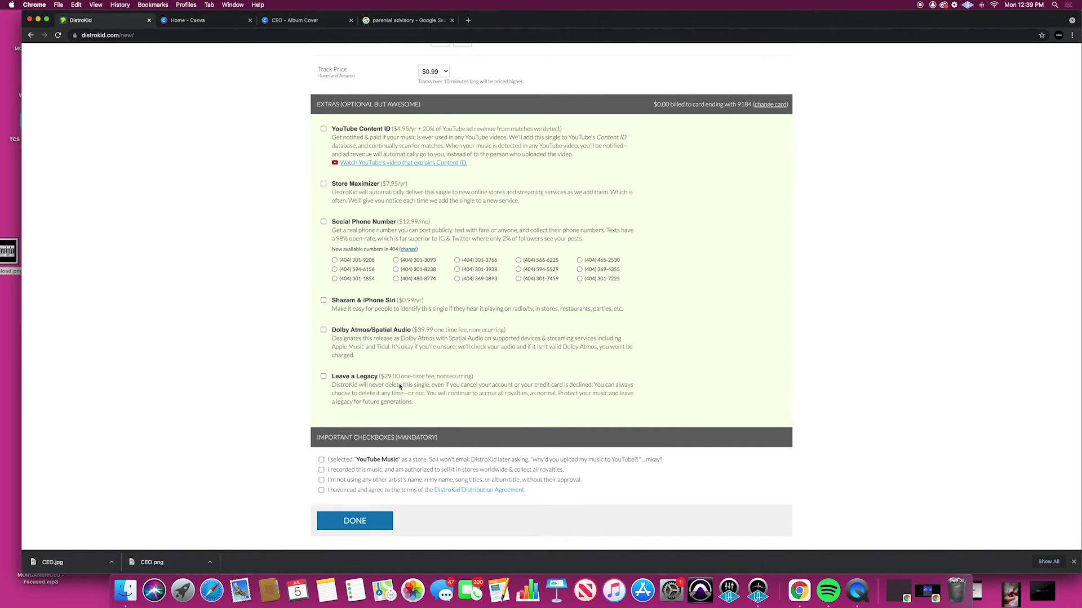
scroll(400, 386, down, 3)
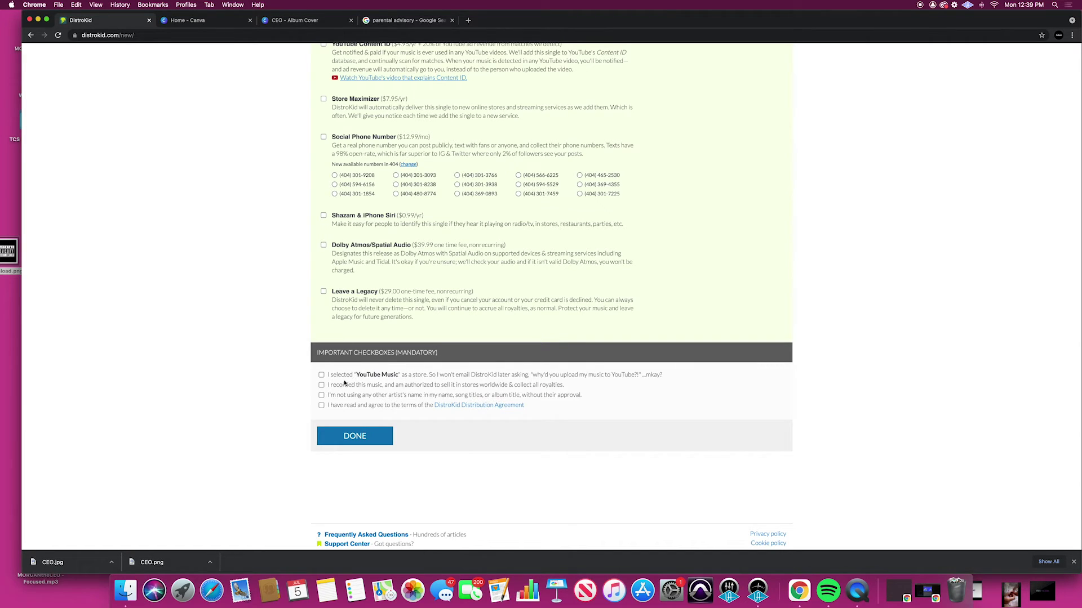
click(322, 376)
scroll(323, 377, up, 2)
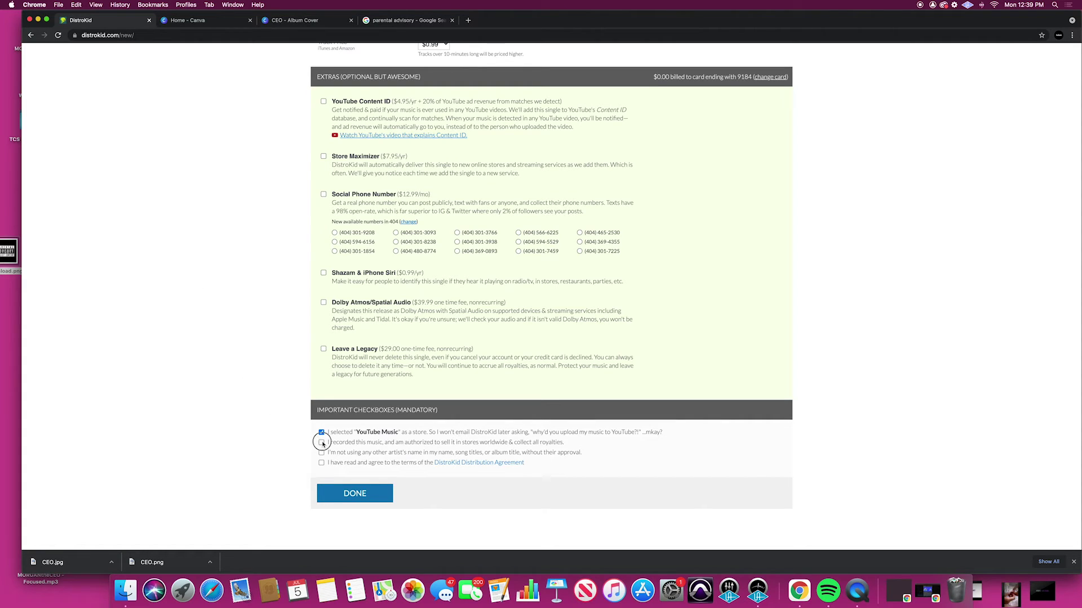
click(321, 442)
click(322, 454)
click(321, 463)
- Open the Goodies list and examine the tools under Get heard now and Promote yourself
scroll(670, 284, up, 5)
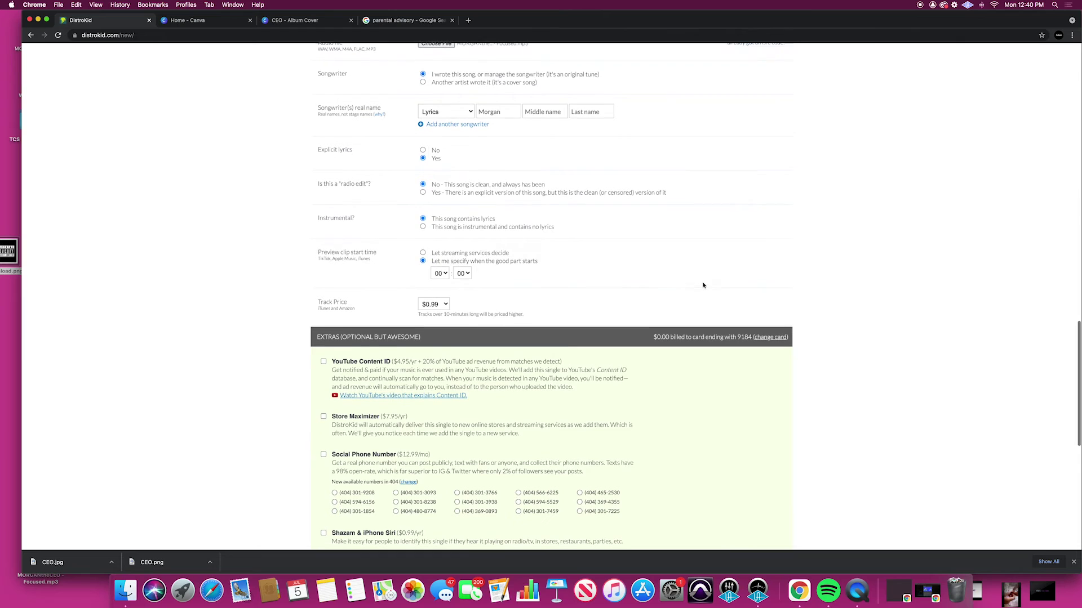
scroll(703, 286, up, 4)
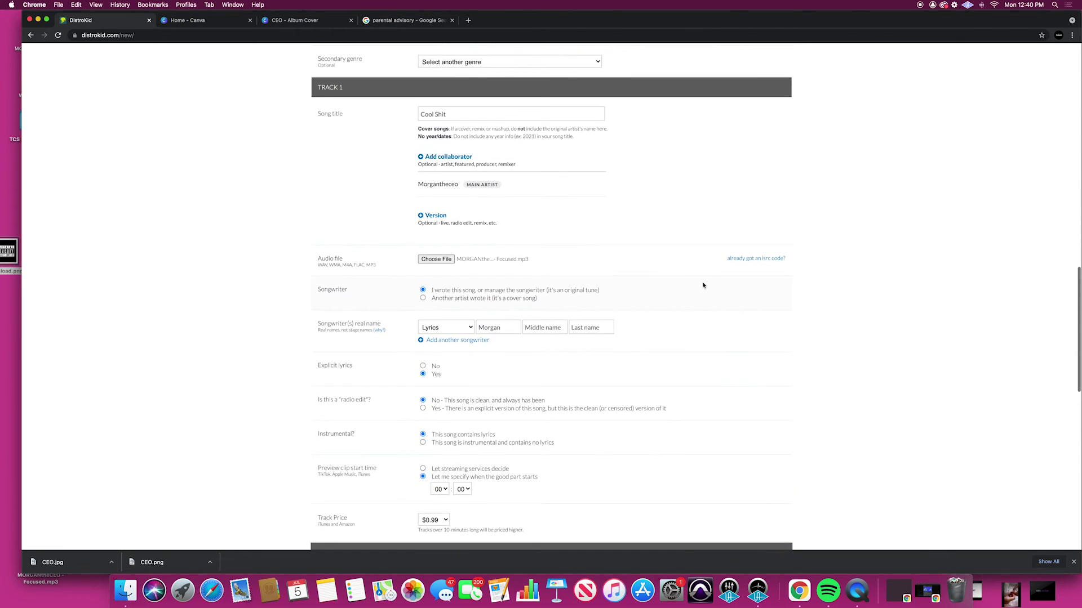
scroll(703, 286, up, 15)
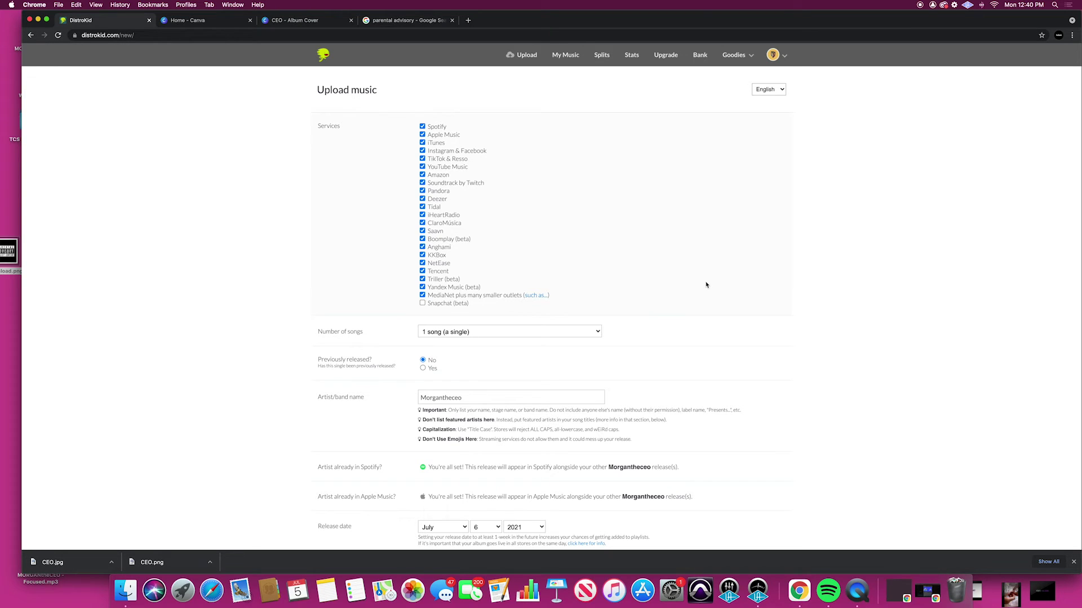
click(751, 56)
click(750, 90)
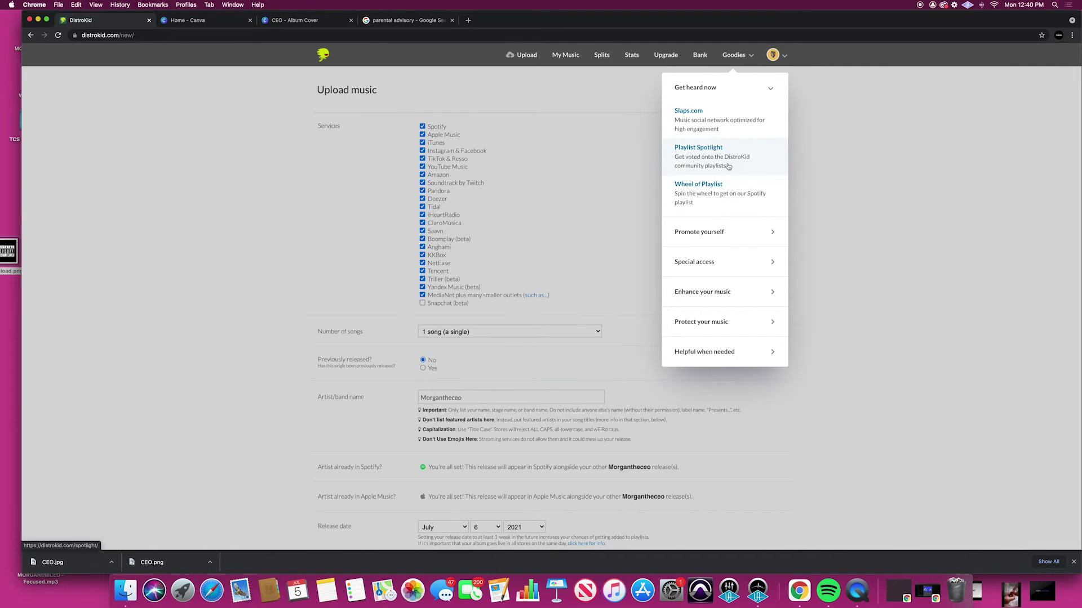
click(748, 237)
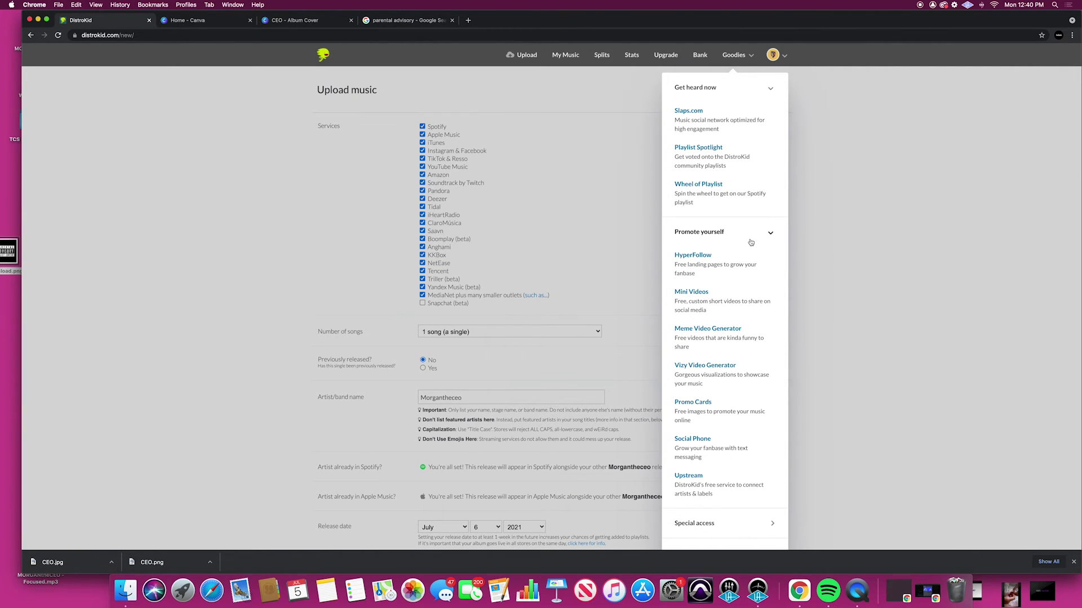
scroll(747, 242, down, 3)
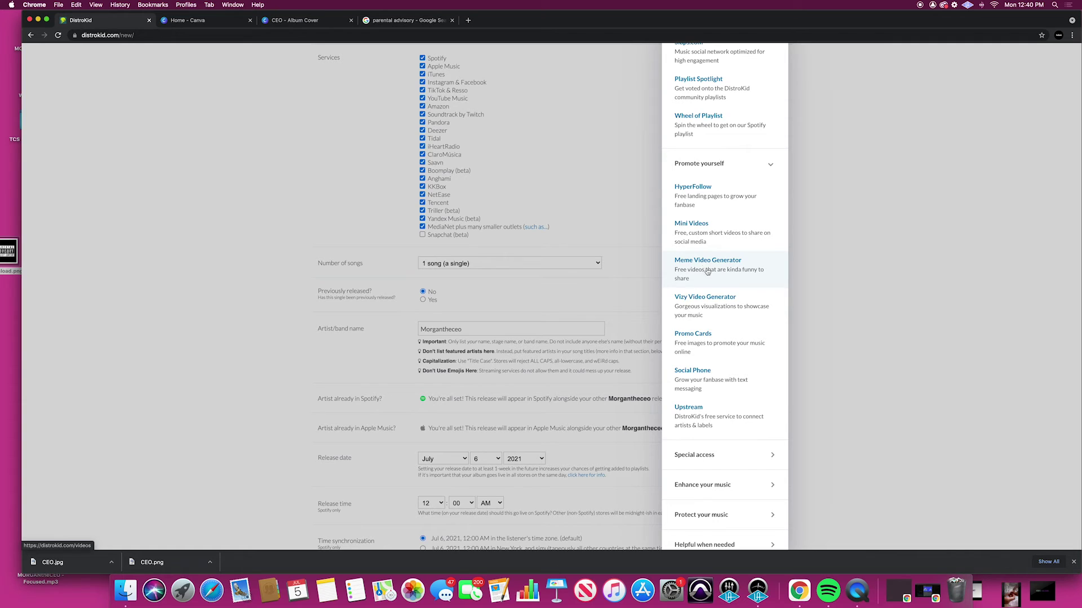
click(763, 164)
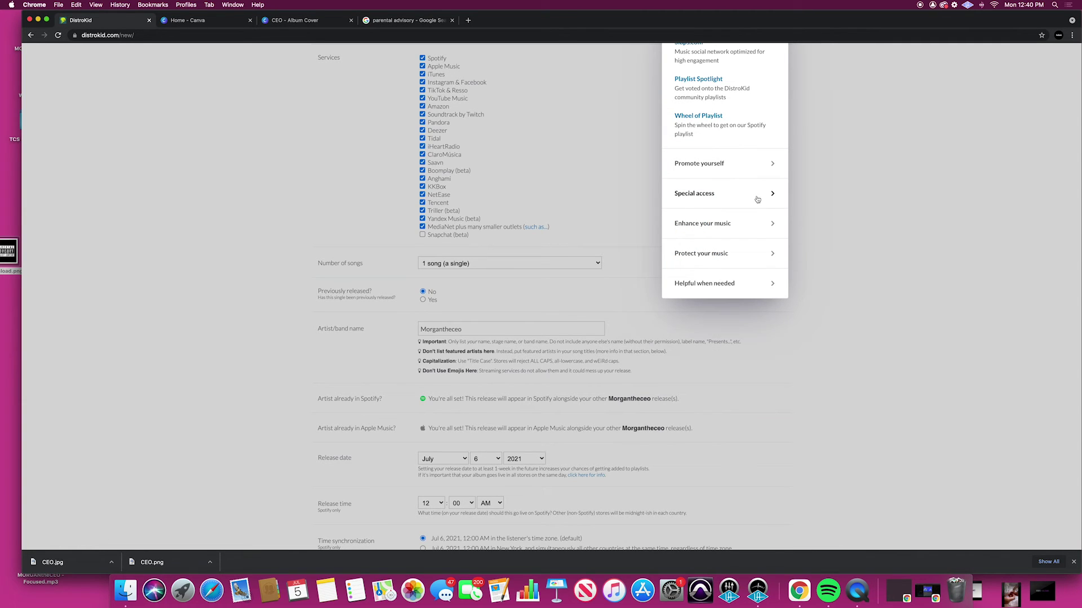
- Examine the artist account options in the Special access group of Goodies
click(757, 198)
scroll(757, 199, down, 2)
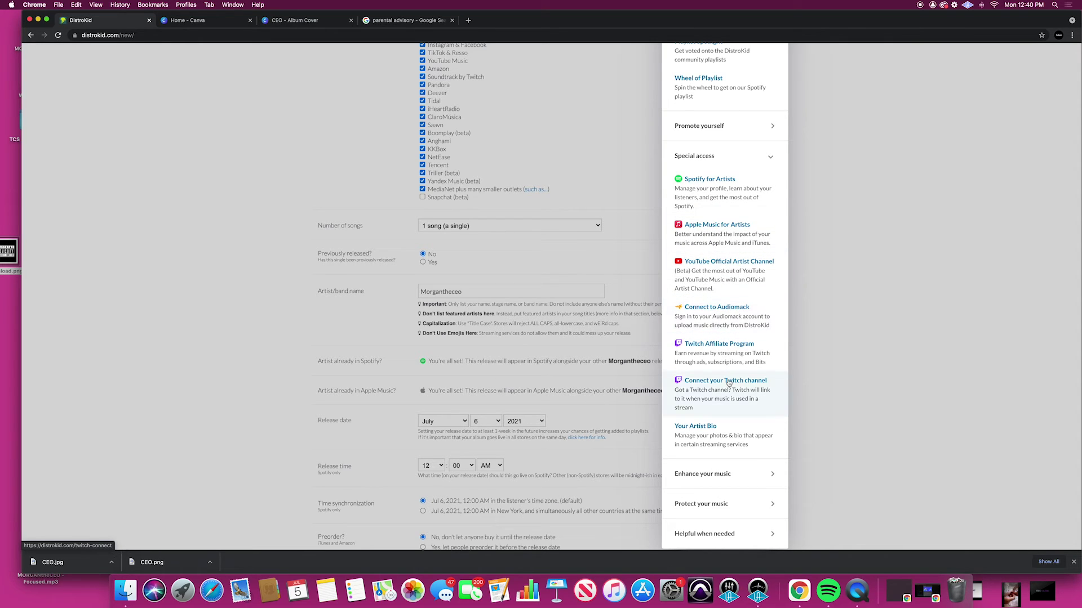
click(761, 157)
- Examine the tools offered under Enhance your music and Protect your music in Goodies
click(760, 186)
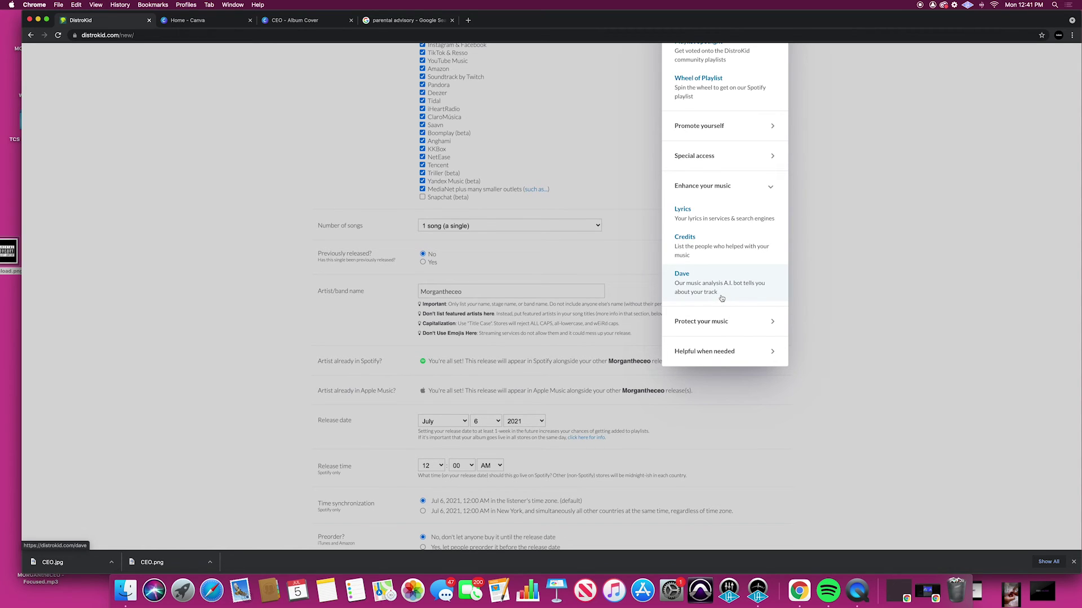
click(731, 321)
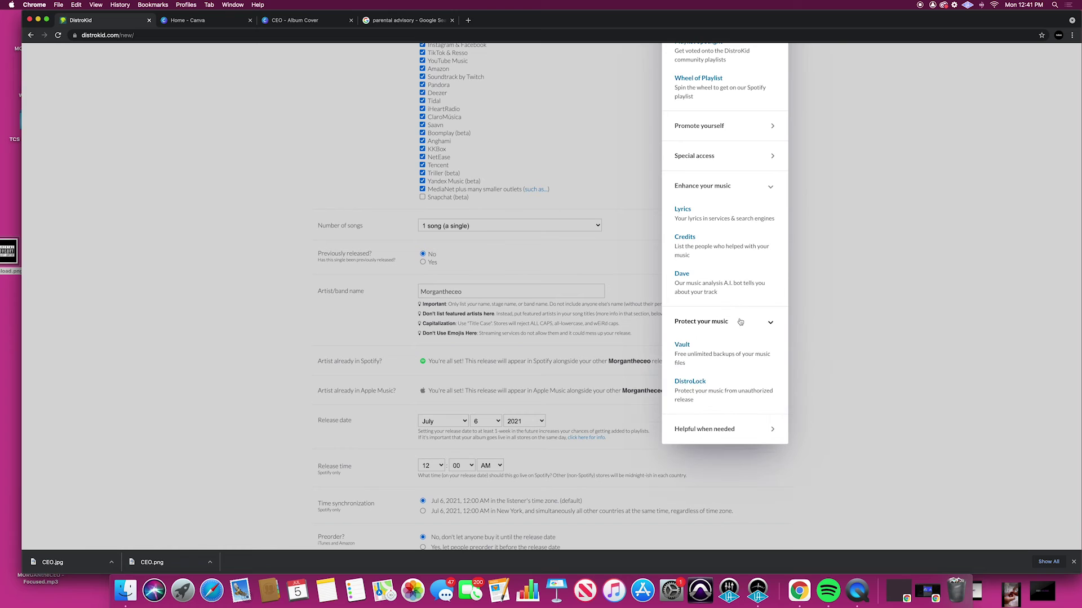
scroll(741, 307, down, 2)
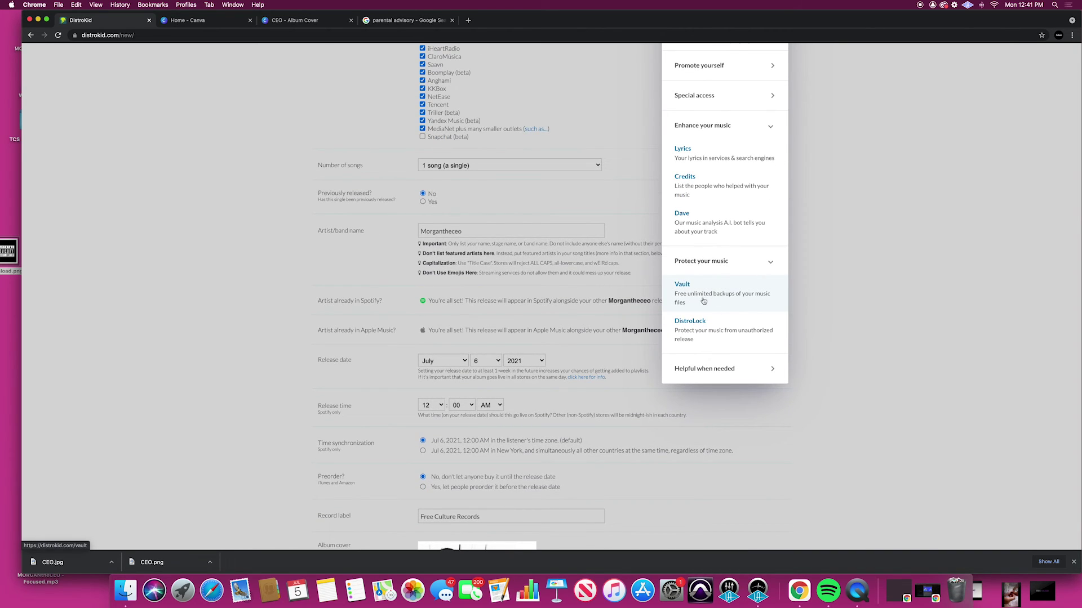
scroll(708, 342, down, 1)
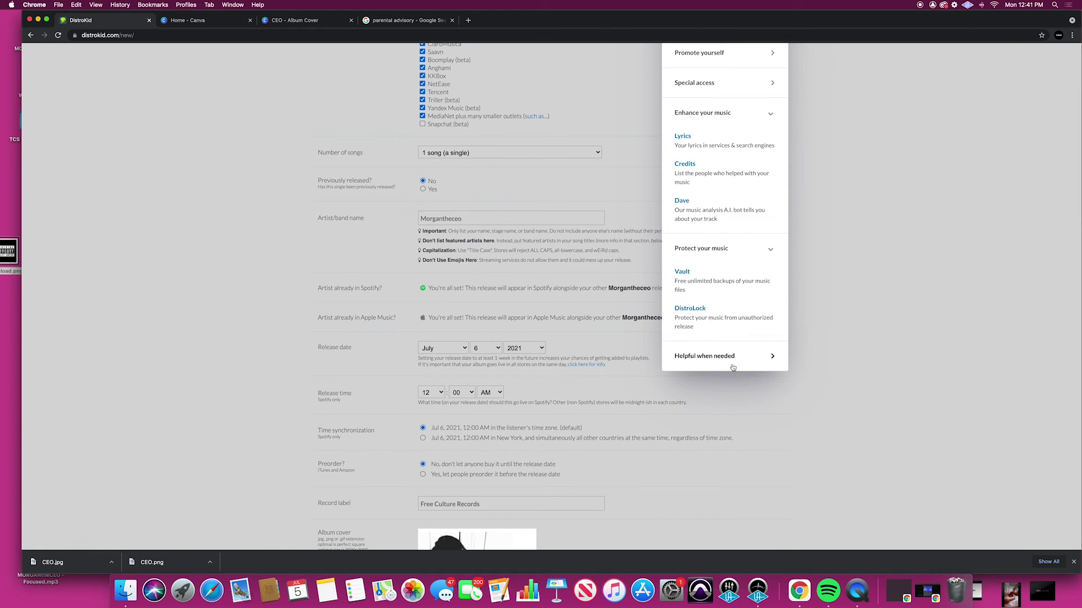
- Leave the upload form without saving it and open the My Music list of releases
scroll(733, 310, up, 5)
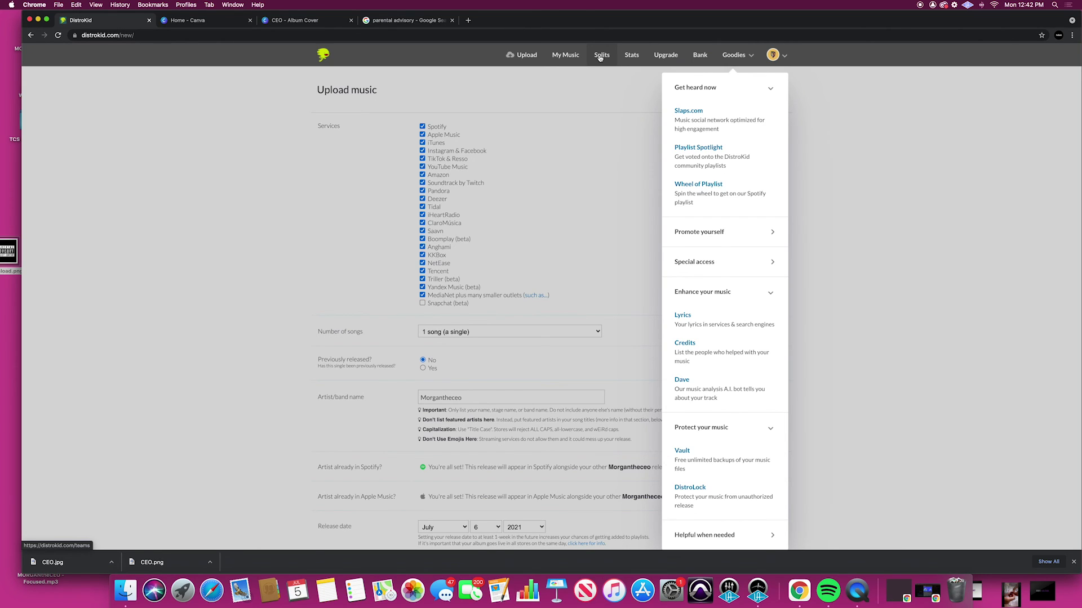
click(566, 57)
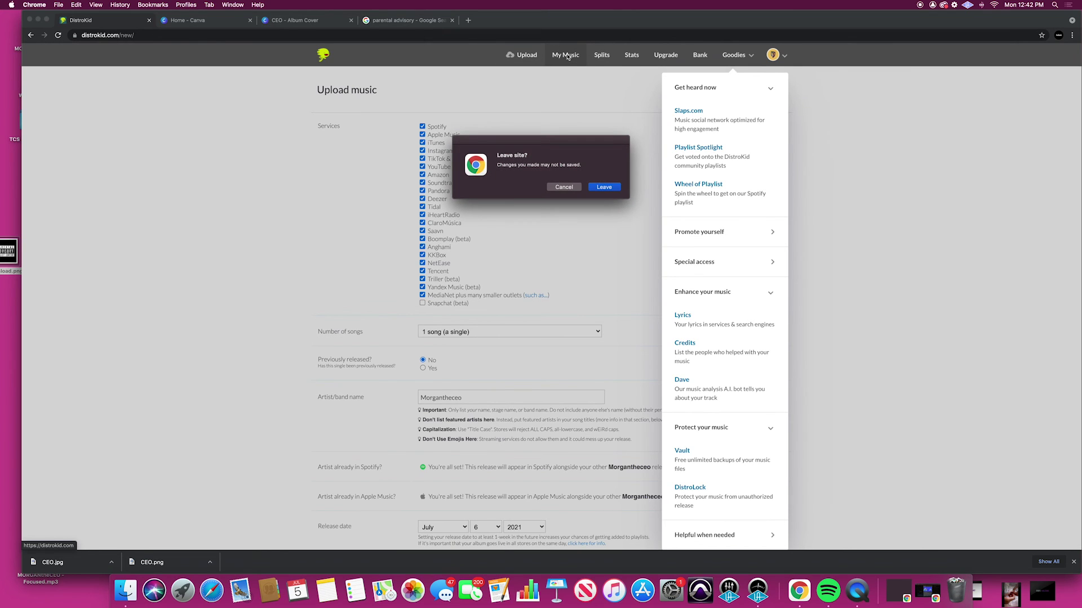
click(607, 190)
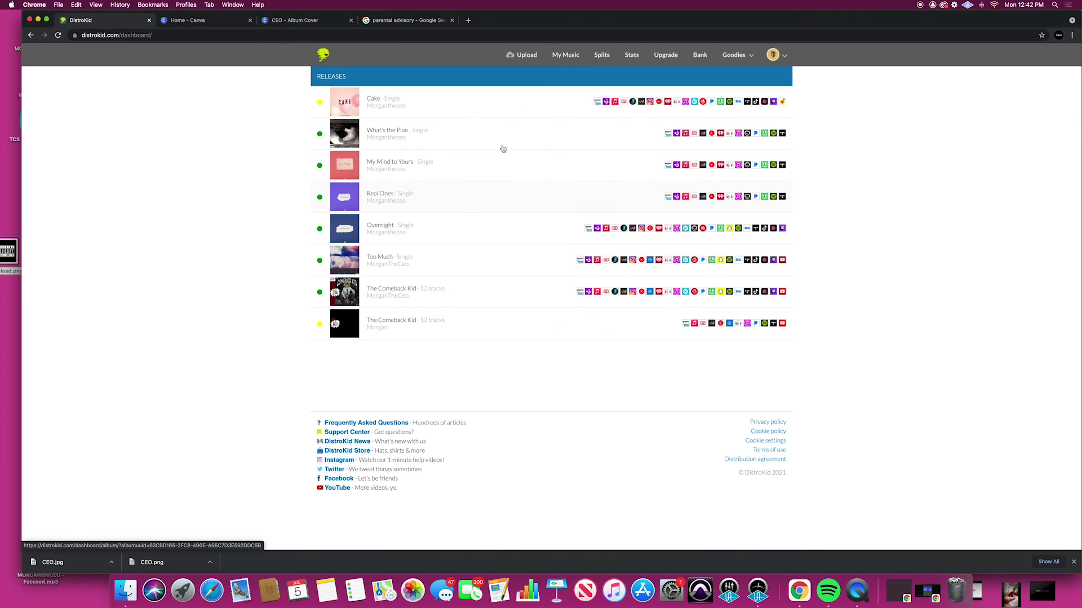